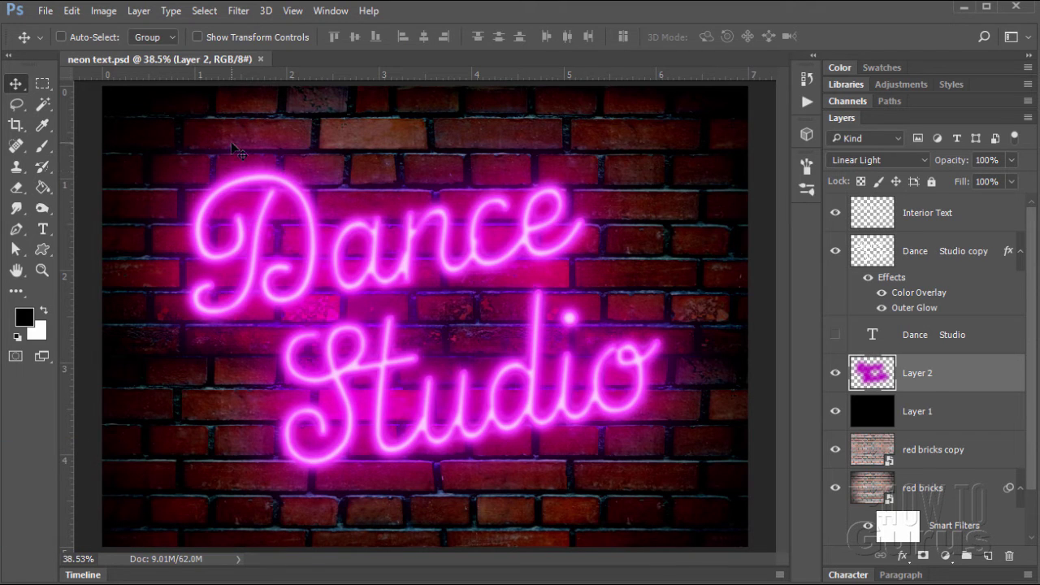
- Close the neon sample and create a new 7 x 5 inch, 300 ppi blank document
left_click(260, 60)
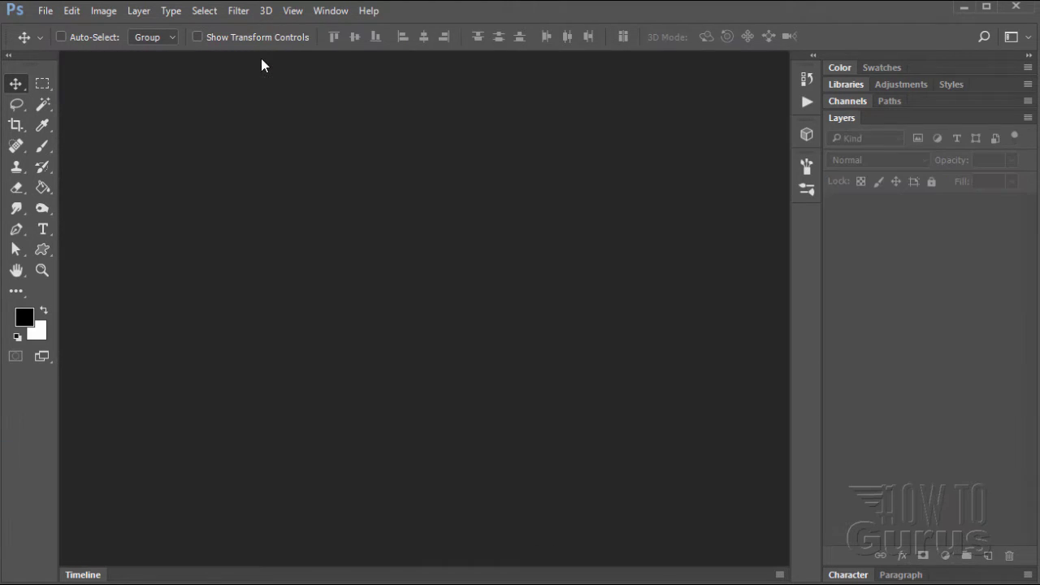
left_click(44, 14)
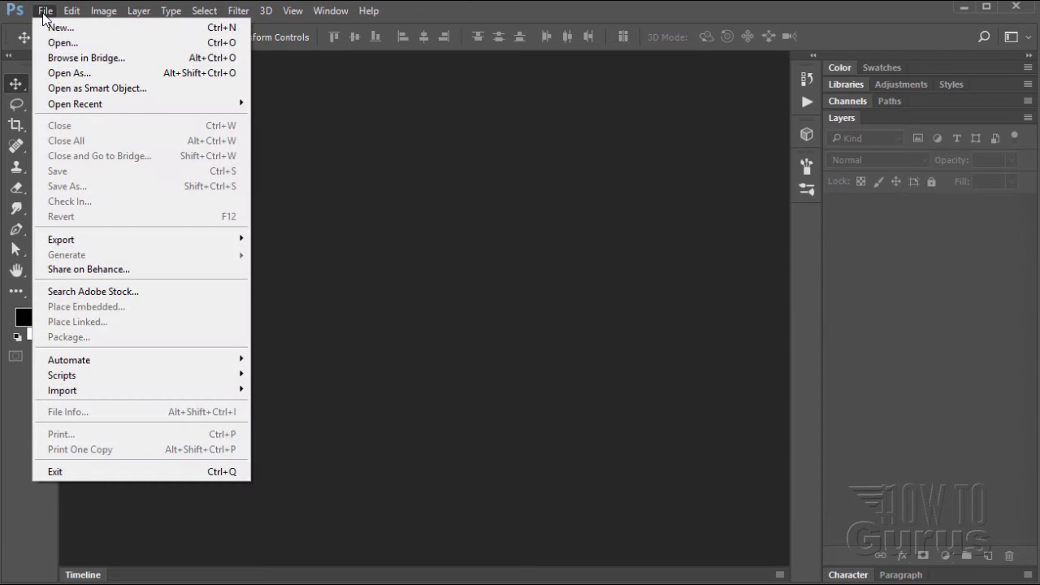
left_click(55, 25)
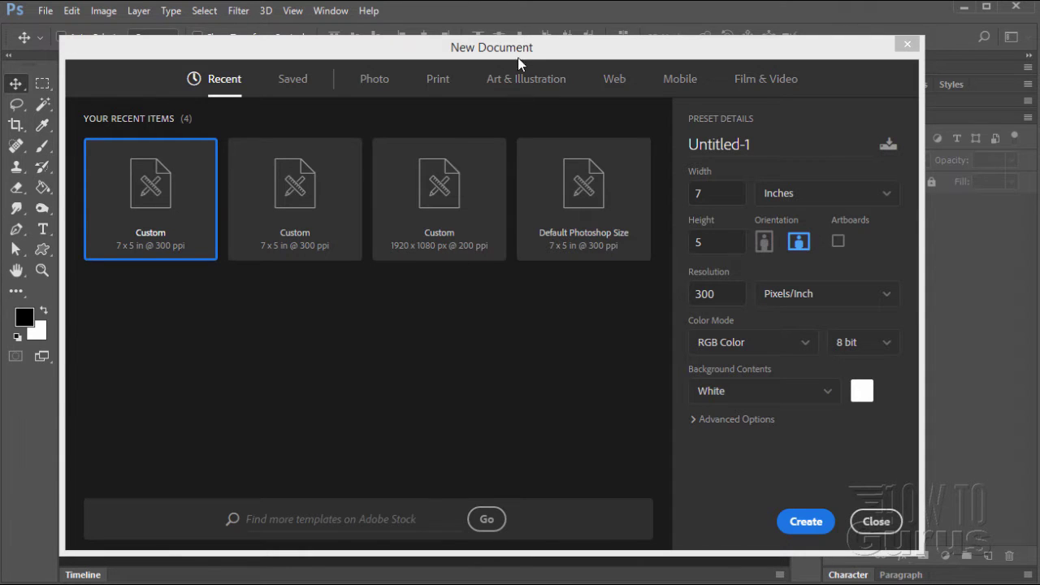
left_click(590, 198)
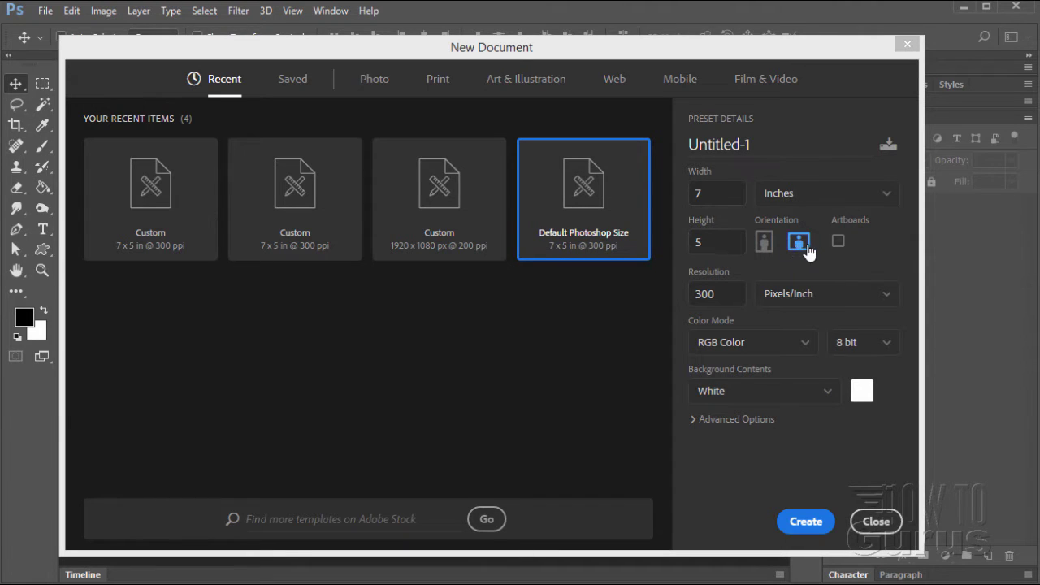
double_click(721, 296)
left_click(806, 521)
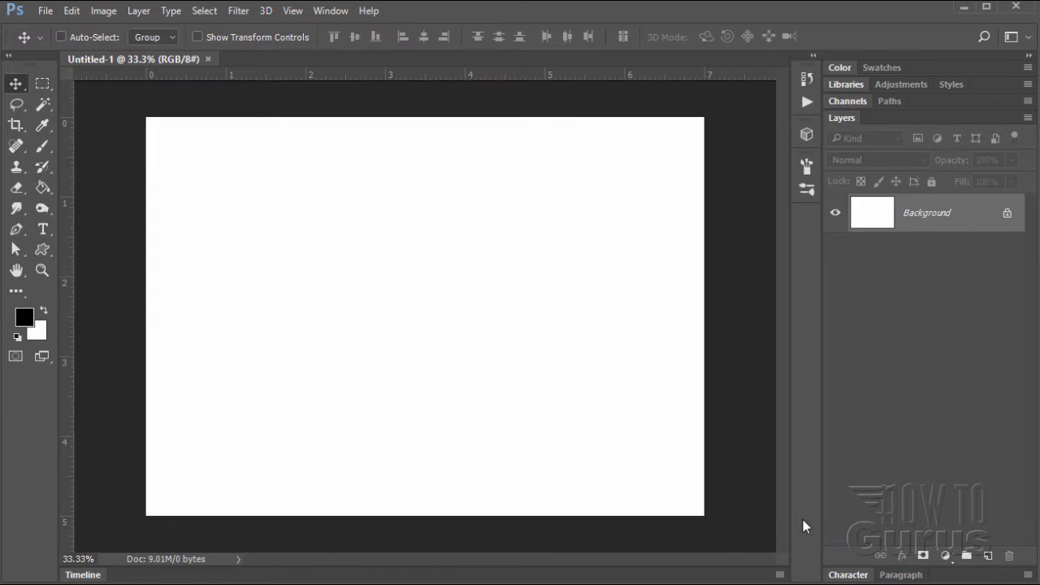
- Fit the whole canvas to the window, then return to the Move tool
left_click(45, 270)
left_click(488, 36)
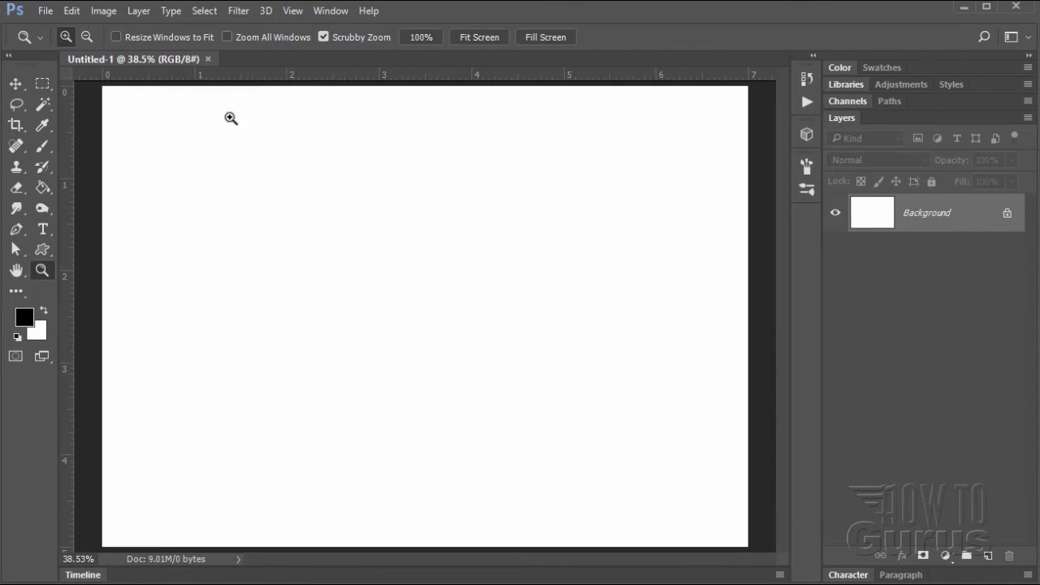
left_click(16, 84)
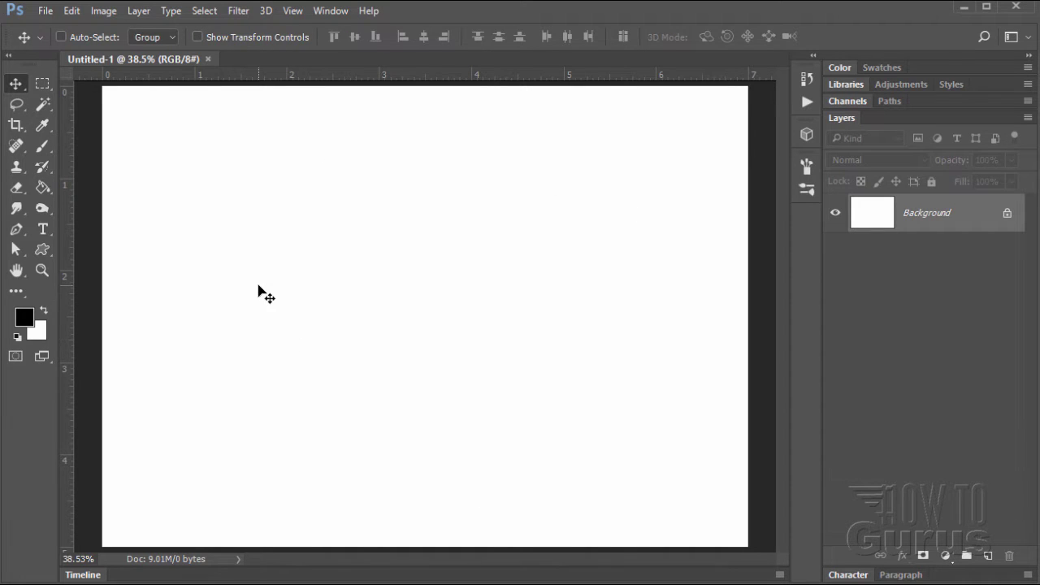
- Place 'red bricks.jpg' into the document as an embedded image
left_click(45, 10)
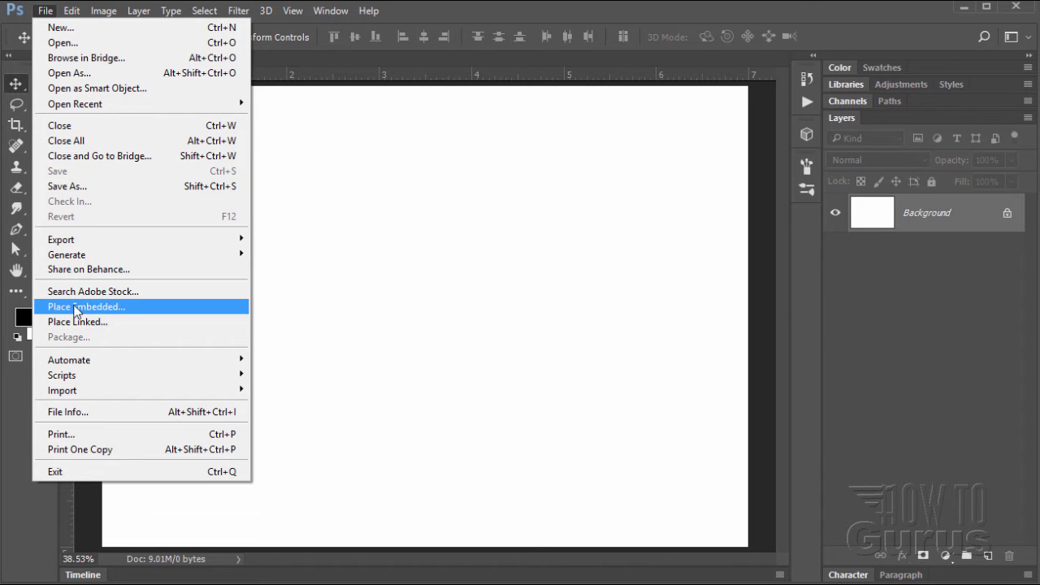
left_click(75, 308)
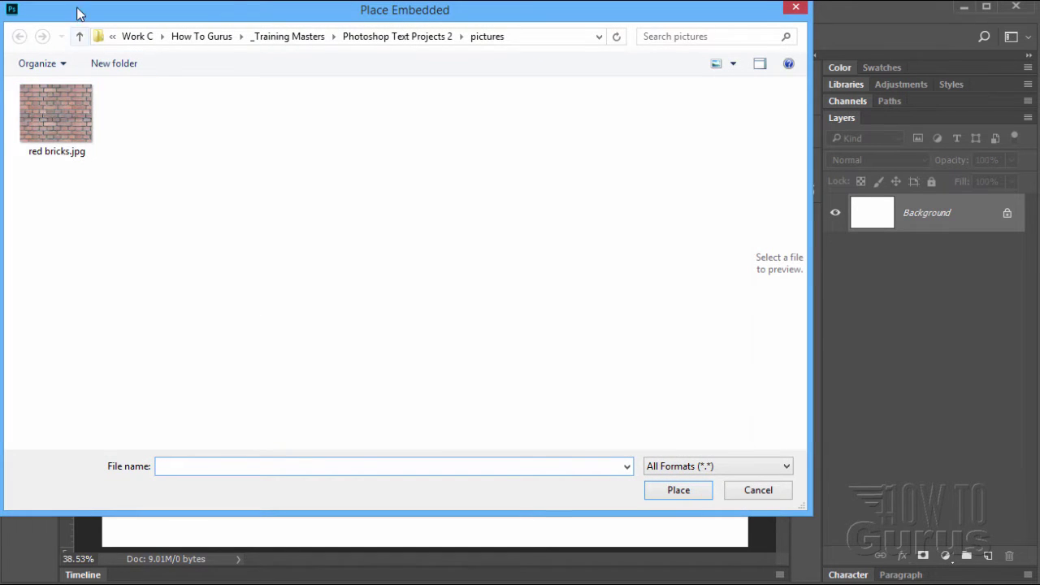
left_click_drag(79, 13, 115, 70)
left_click(89, 180)
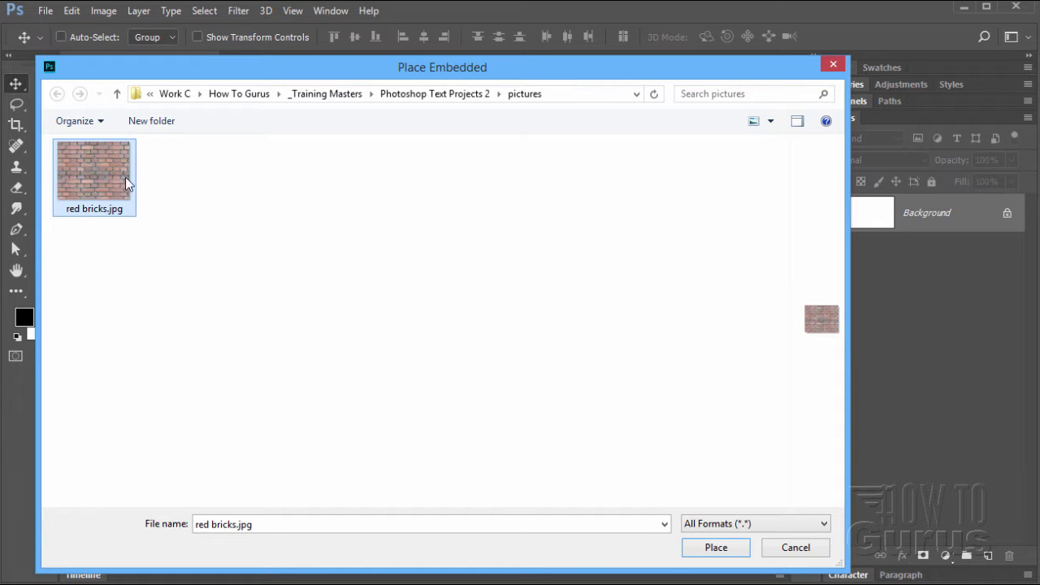
left_click(728, 550)
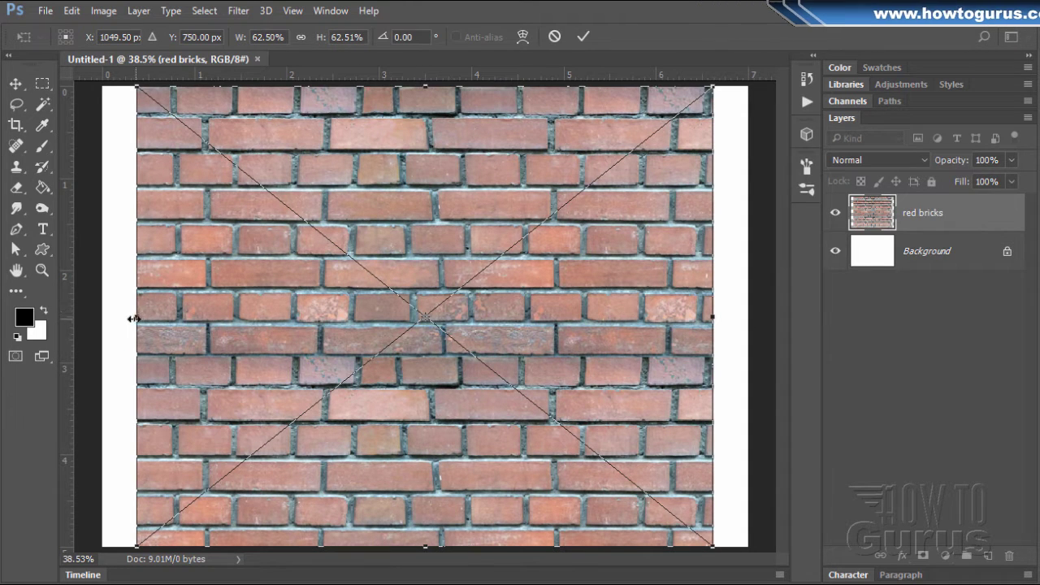
- Stretch the bricks image to the left and right canvas edges and commit
left_click_drag(136, 317, 102, 317)
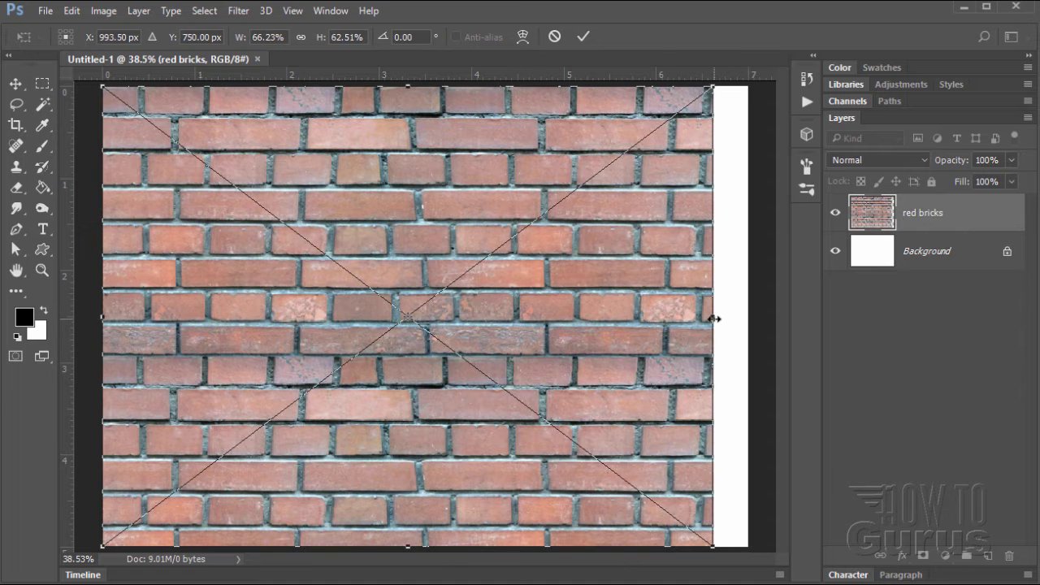
left_click_drag(713, 317, 746, 317)
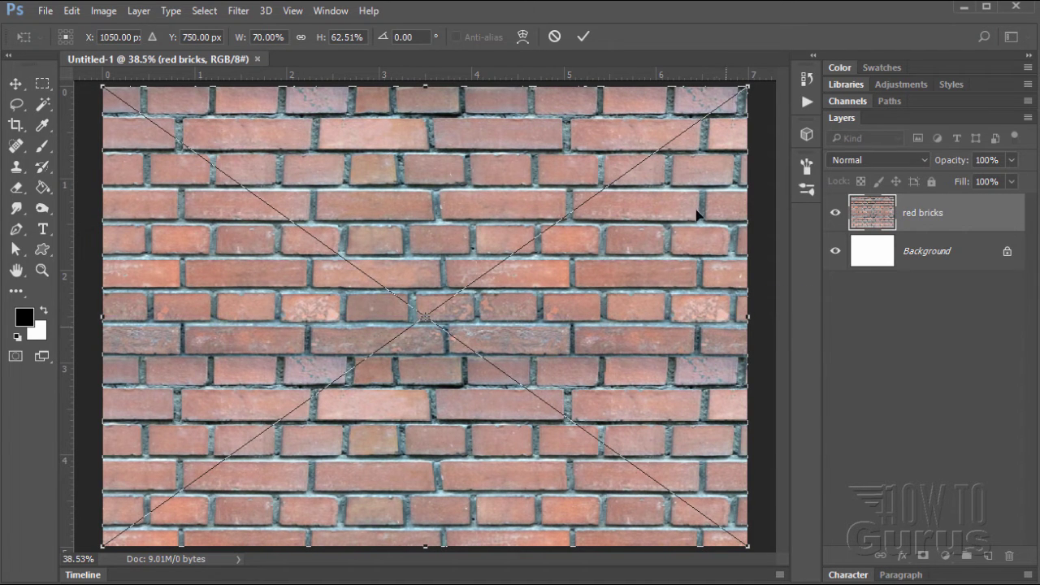
left_click(582, 37)
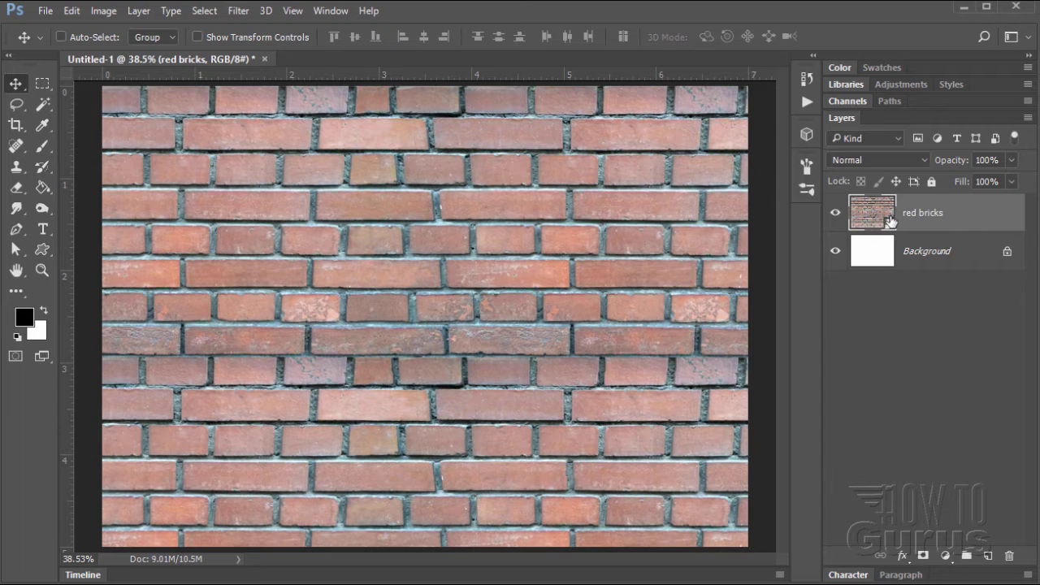
- Duplicate the red bricks layer, set the copy to Linear Burn, then reselect the original
left_click_drag(945, 221, 988, 555)
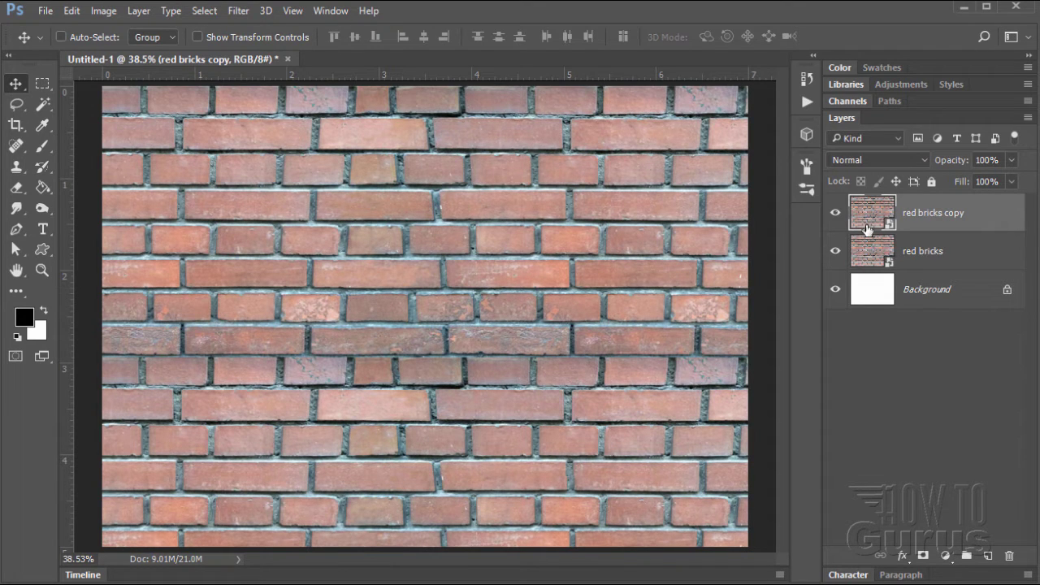
left_click(859, 162)
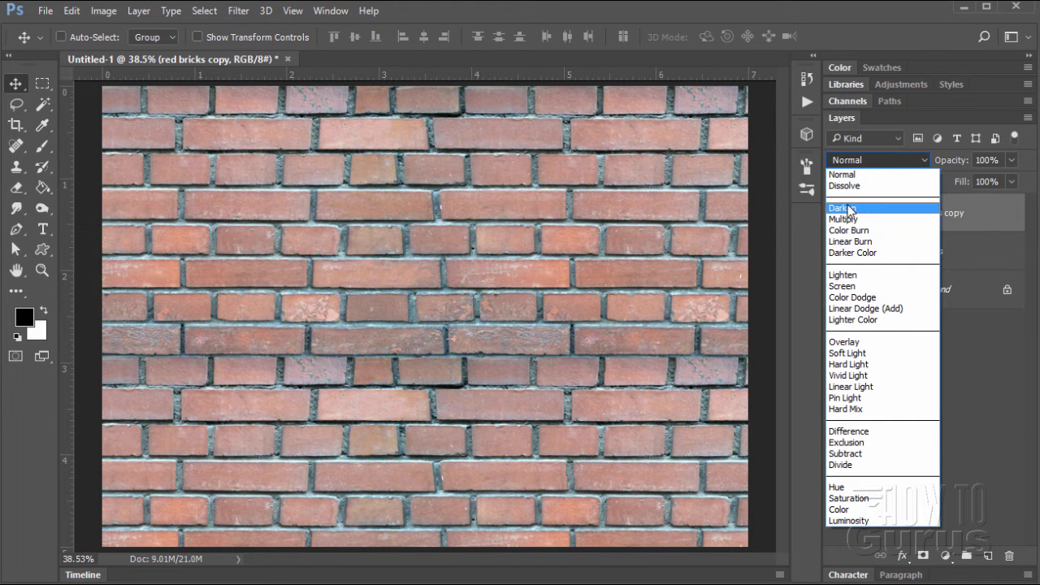
left_click(851, 242)
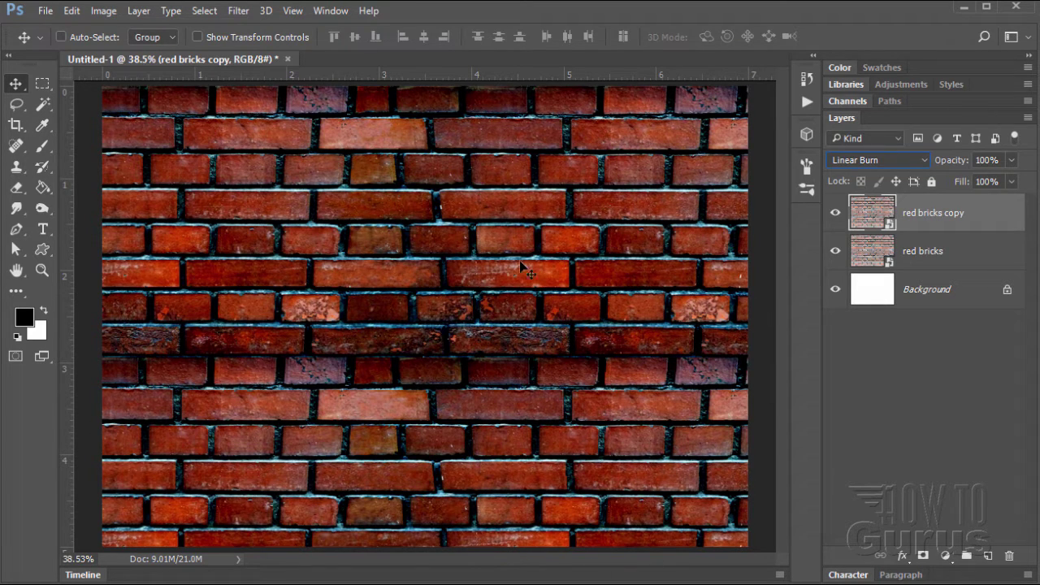
left_click(961, 262)
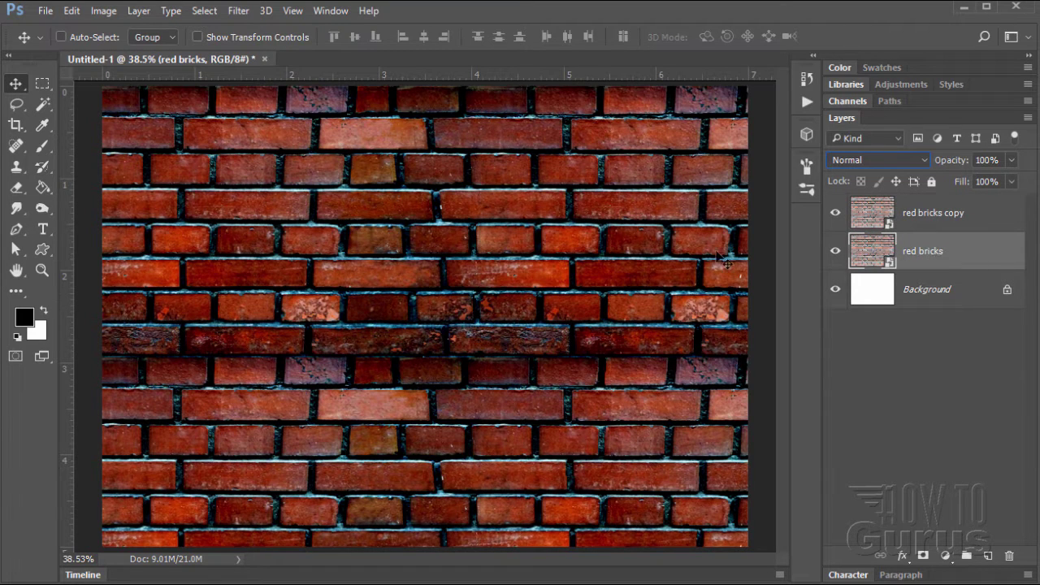
- Apply a Lens Correction vignette of -100 to the original red bricks layer
left_click(238, 12)
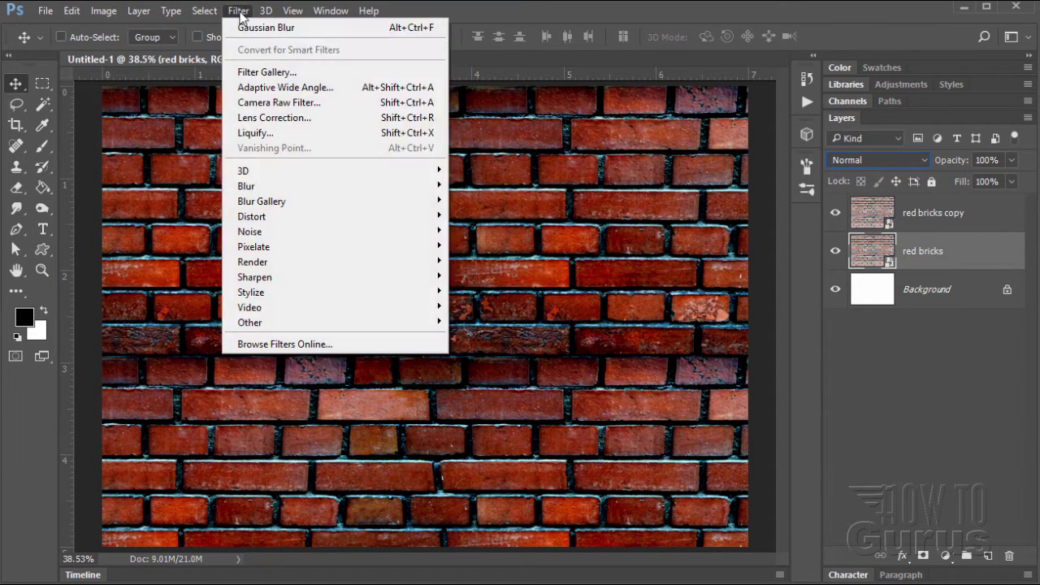
left_click(275, 119)
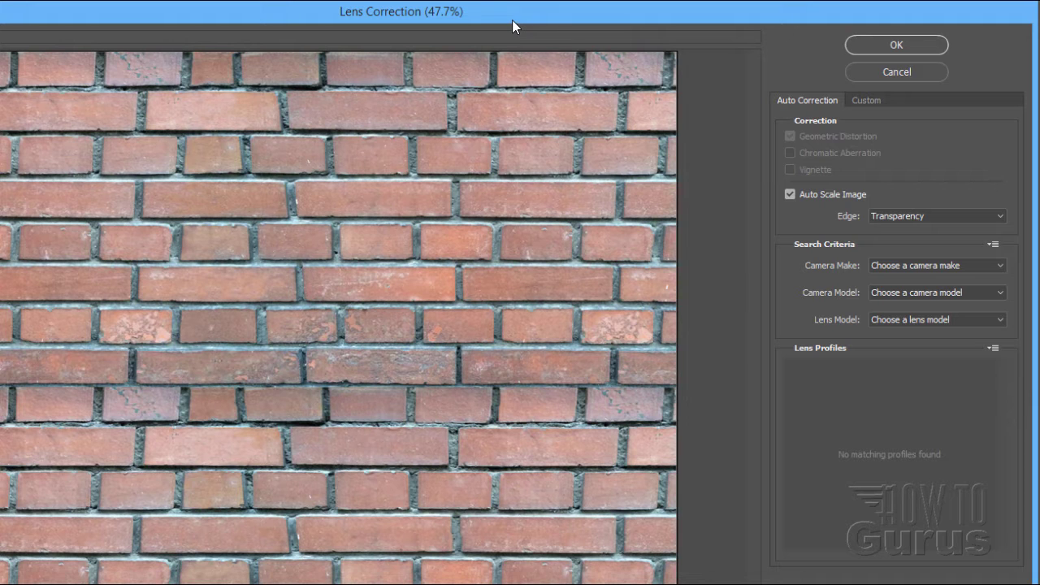
left_click_drag(1038, 582, 874, 567)
left_click_drag(484, 17, 649, 14)
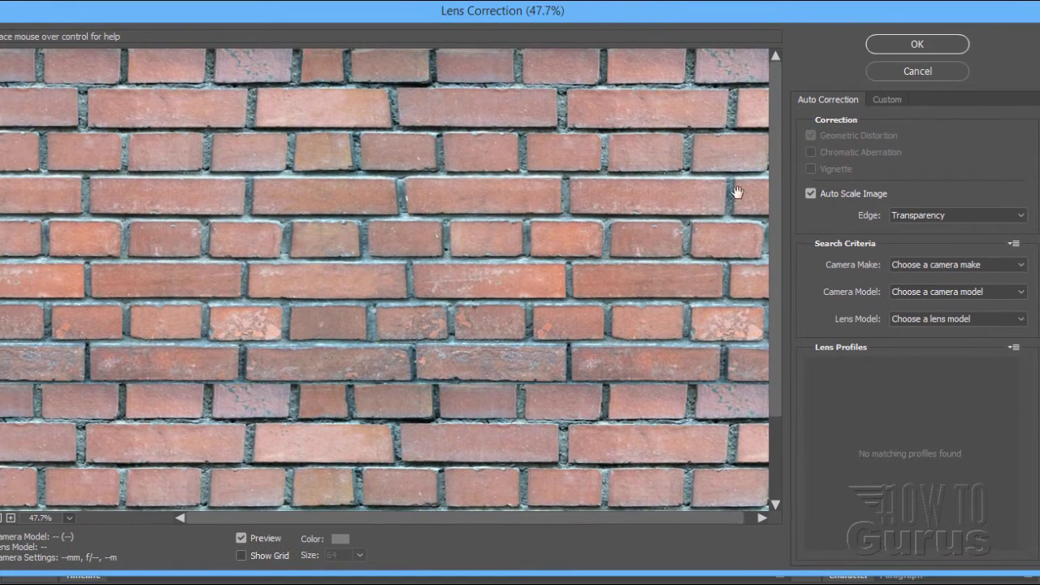
left_click(880, 100)
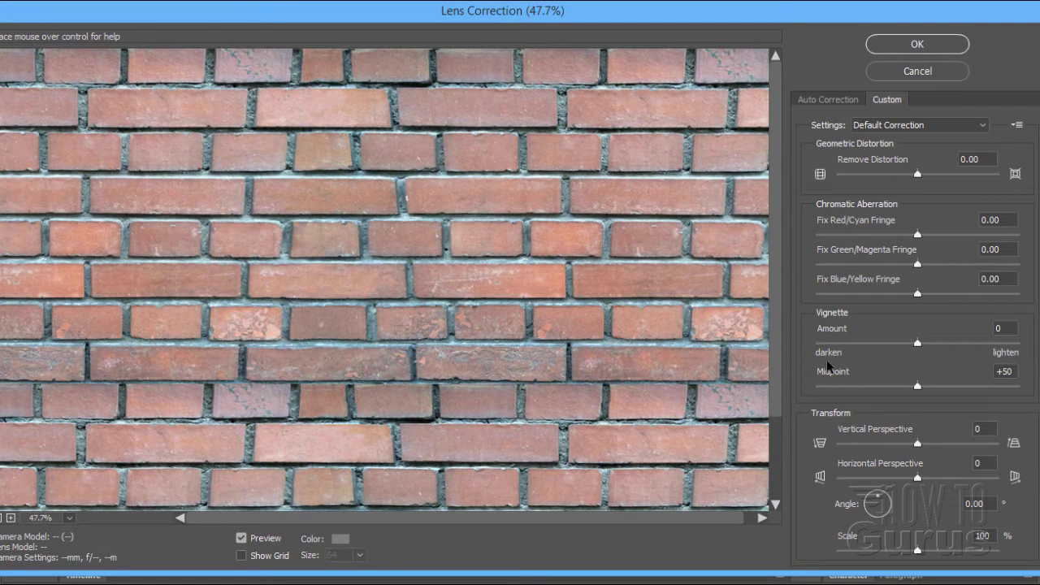
left_click_drag(918, 343, 813, 349)
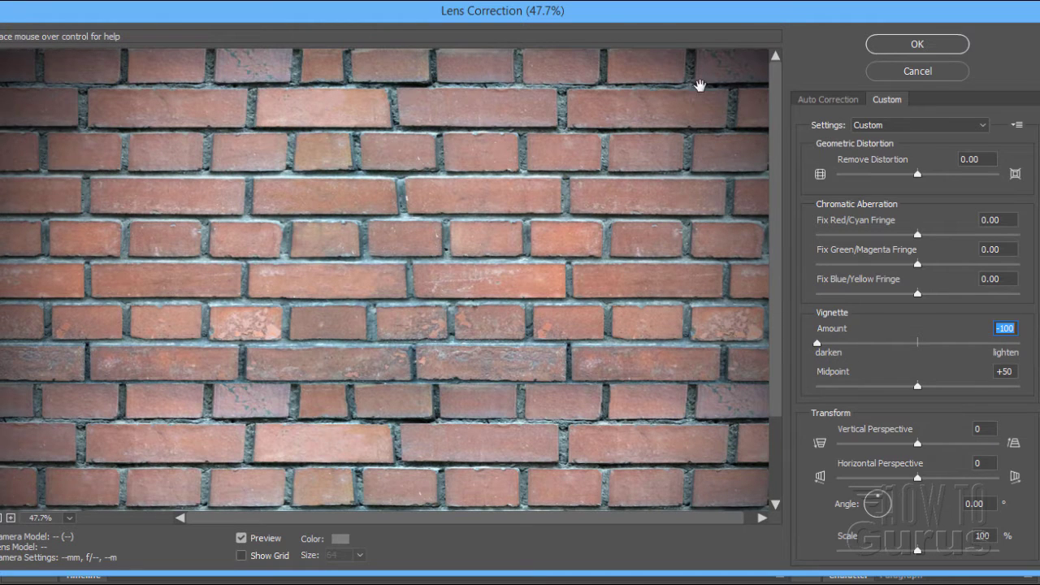
left_click(959, 46)
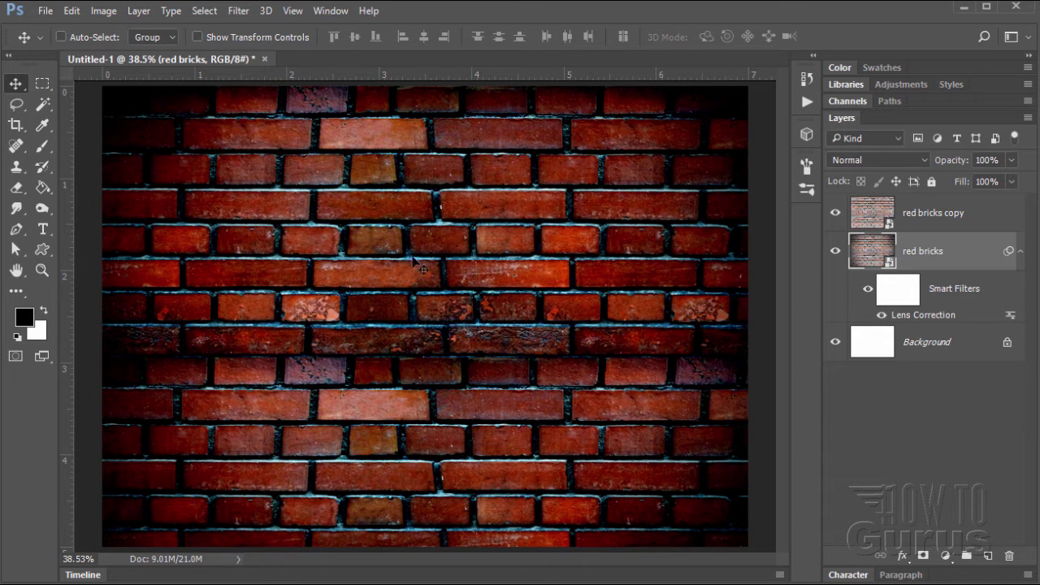
- Add a new Layer 1 above the bricks copy and fill it with solid black
left_click(984, 216)
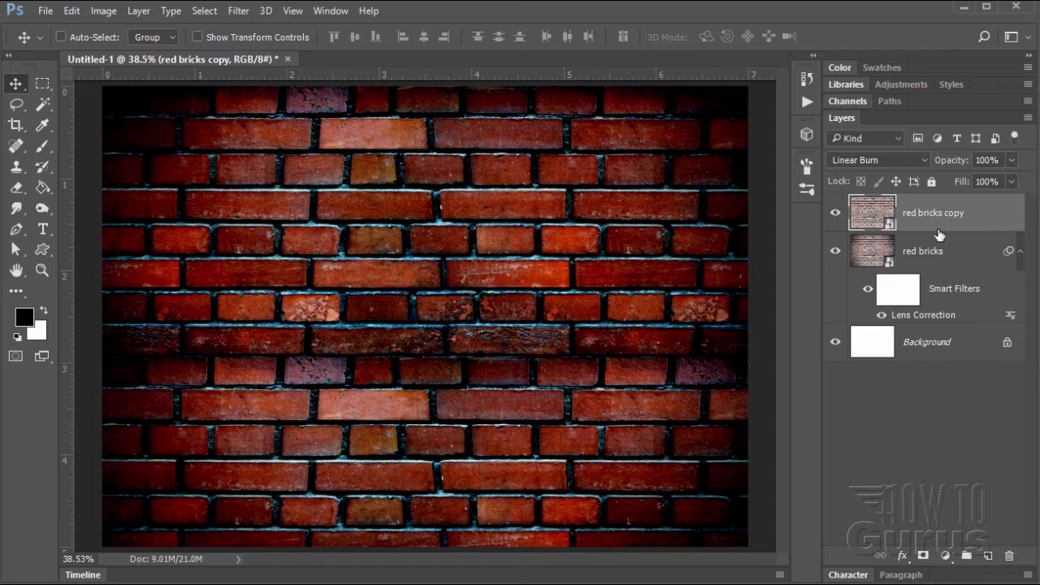
left_click(989, 557)
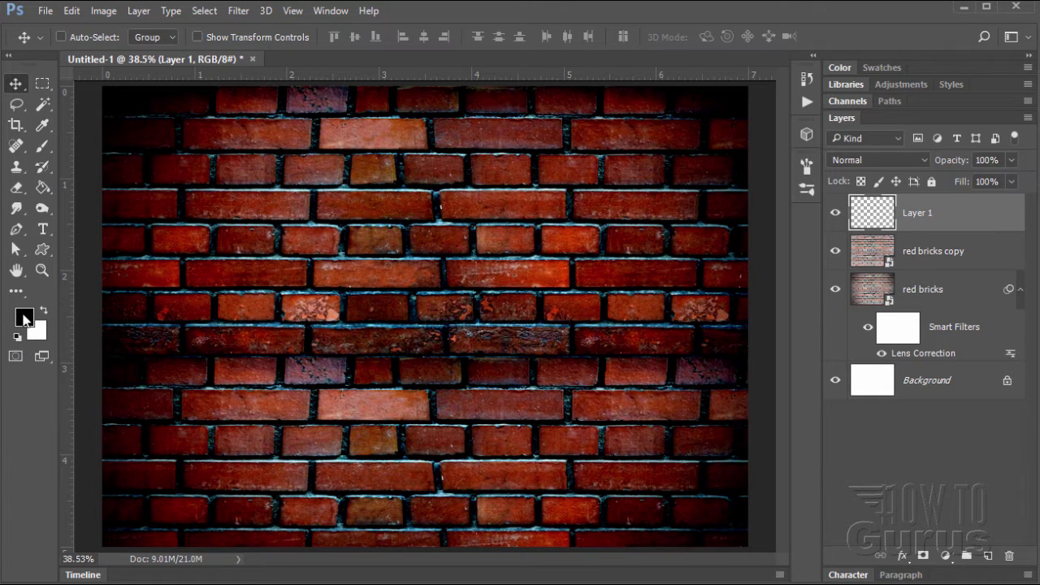
left_click(43, 188)
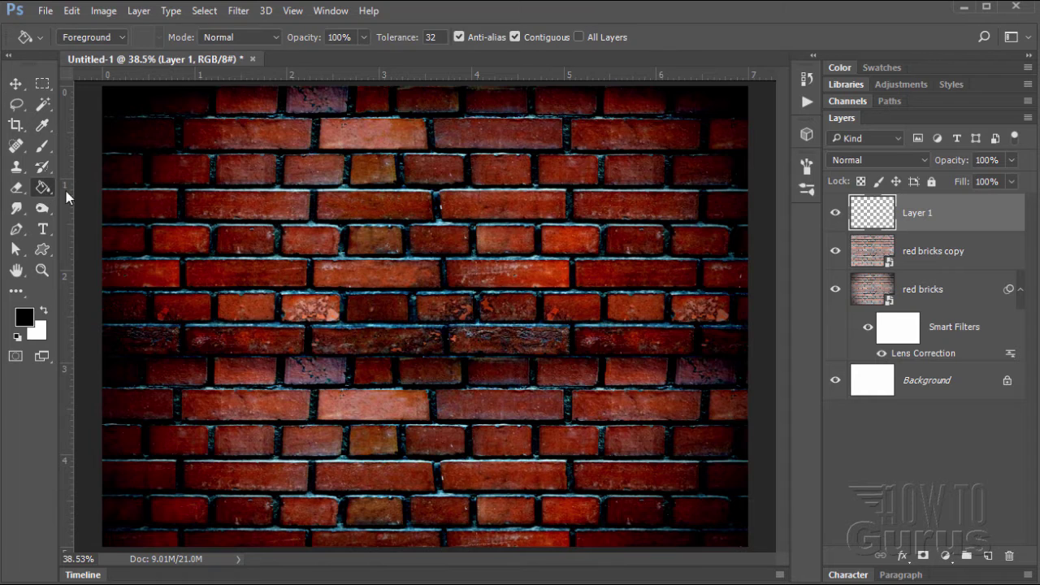
left_click(240, 269)
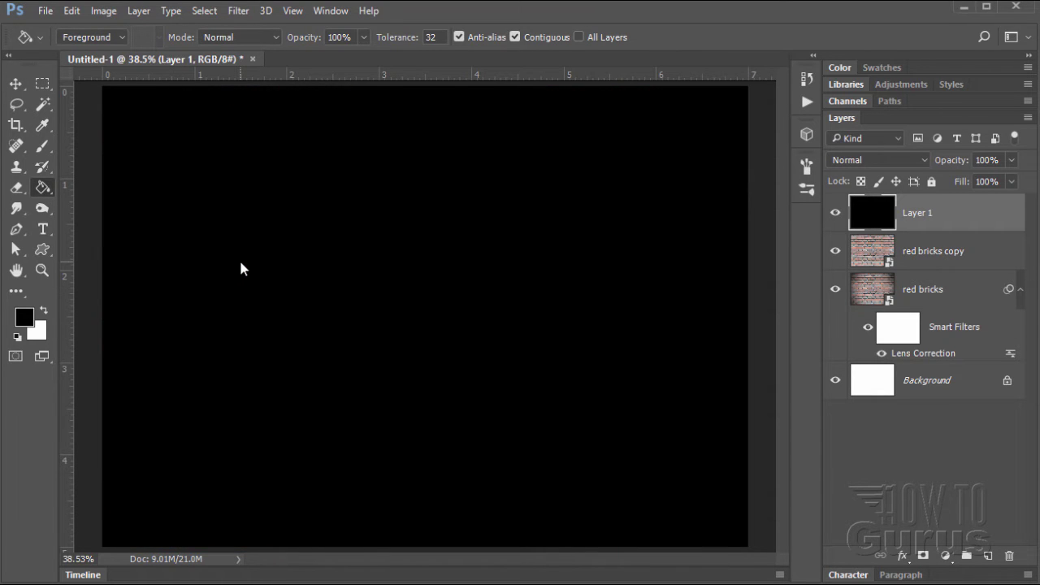
- Lower the black Layer 1's opacity to 40%
left_click(140, 11)
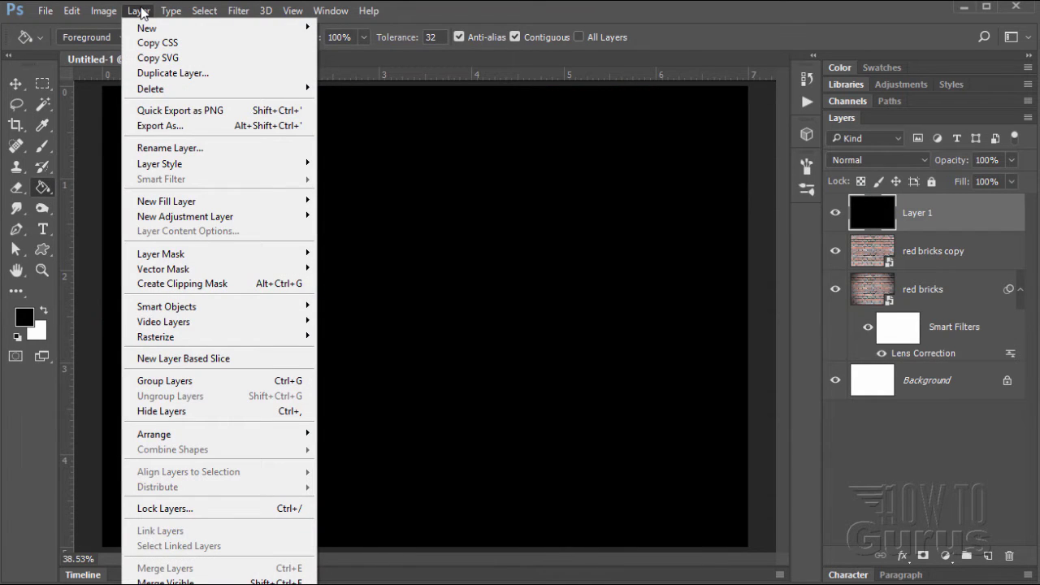
mouse_move(217, 205)
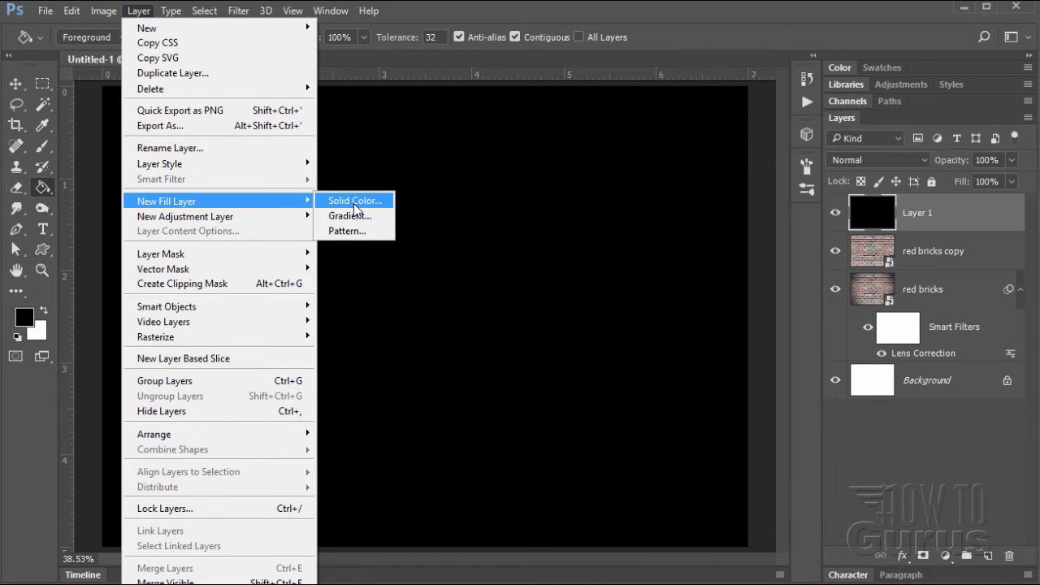
left_click(444, 21)
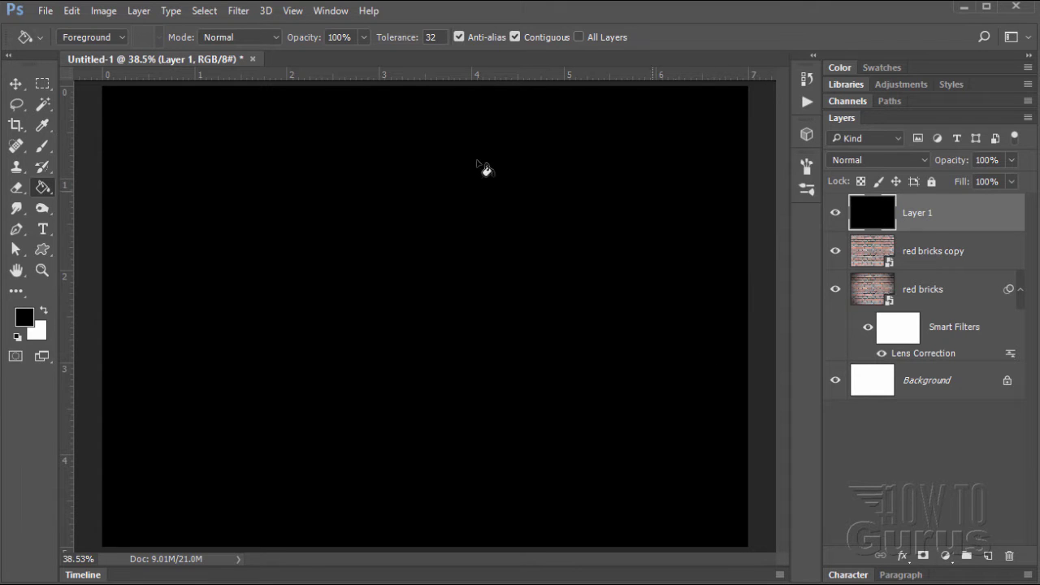
left_click(16, 84)
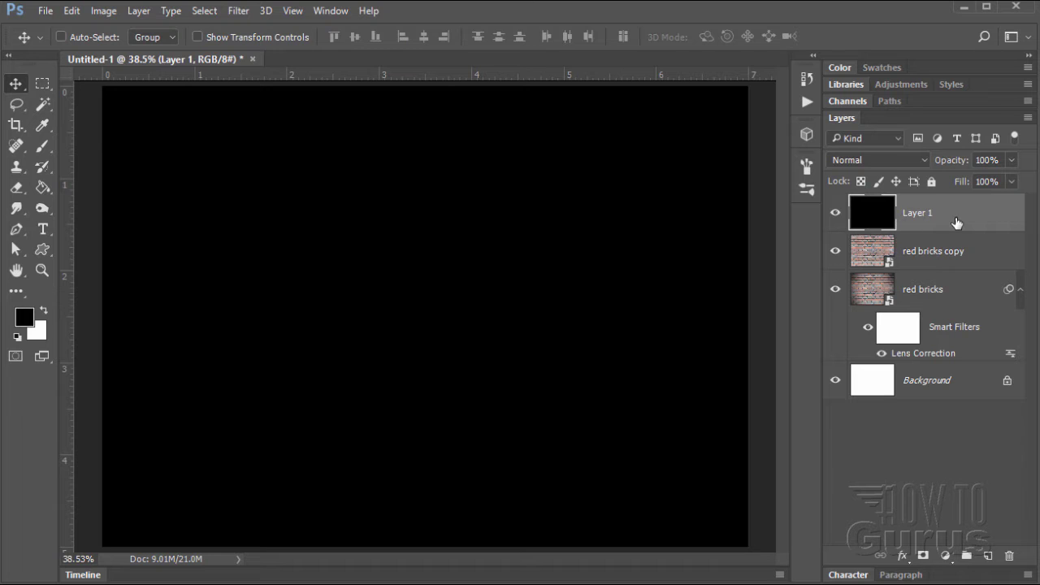
left_click(1000, 160)
type("40")
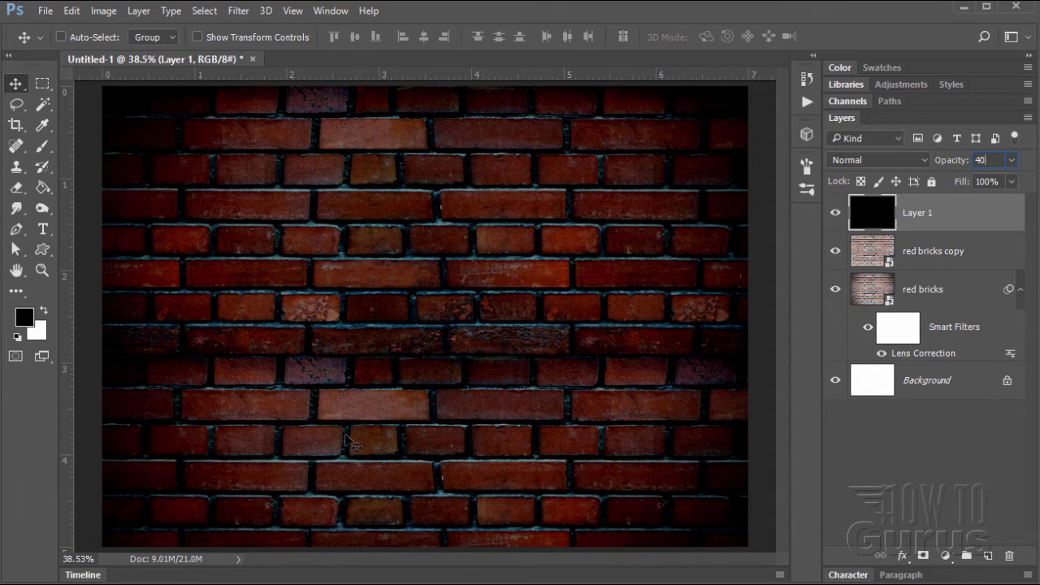
key("Return")
- Set up the Type tool with That's Font Folks! at 140 pt in white
left_click(45, 229)
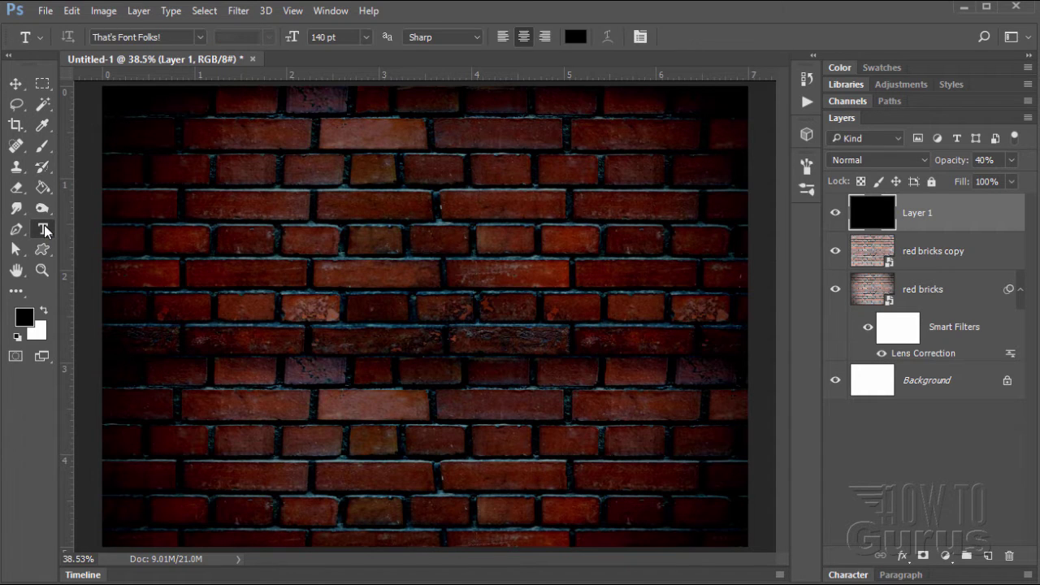
left_click(200, 37)
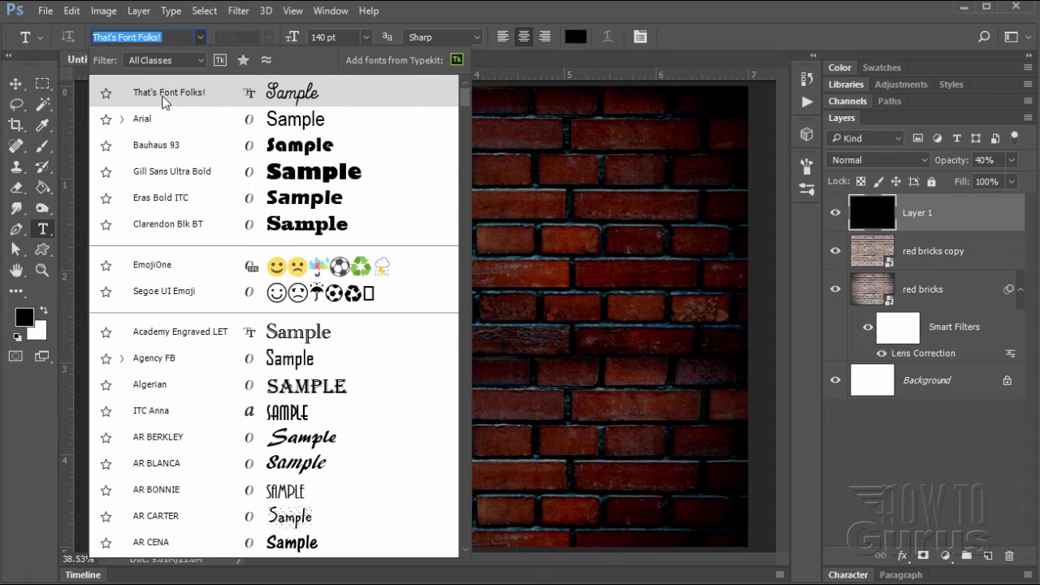
left_click(326, 39)
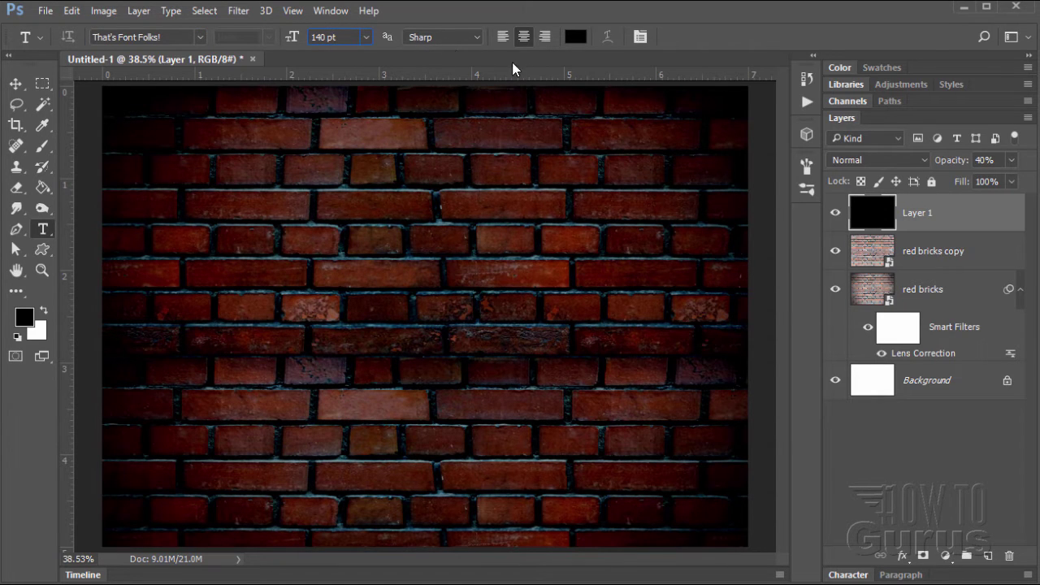
left_click(575, 37)
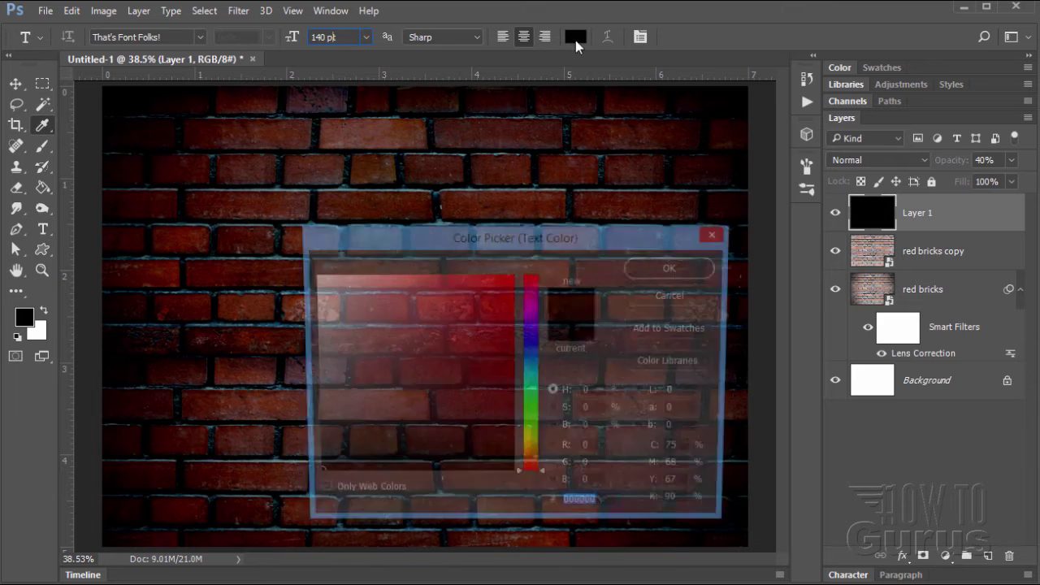
left_click_drag(380, 329, 305, 273)
left_click(651, 269)
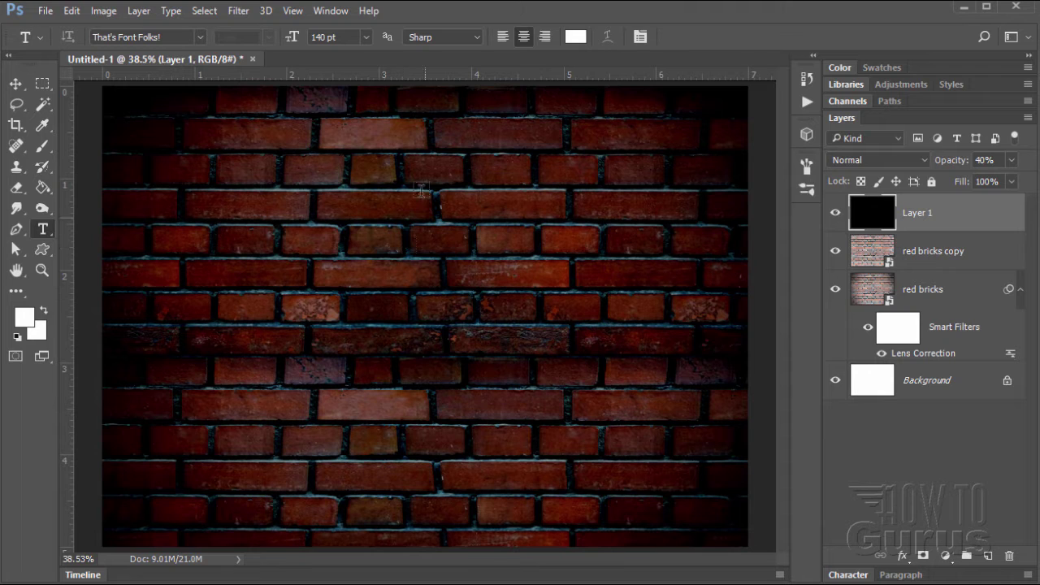
- Type 'Dance' and 'Studio' on two lines, select all the text, and show character settings
left_click(410, 255)
type("Dance")
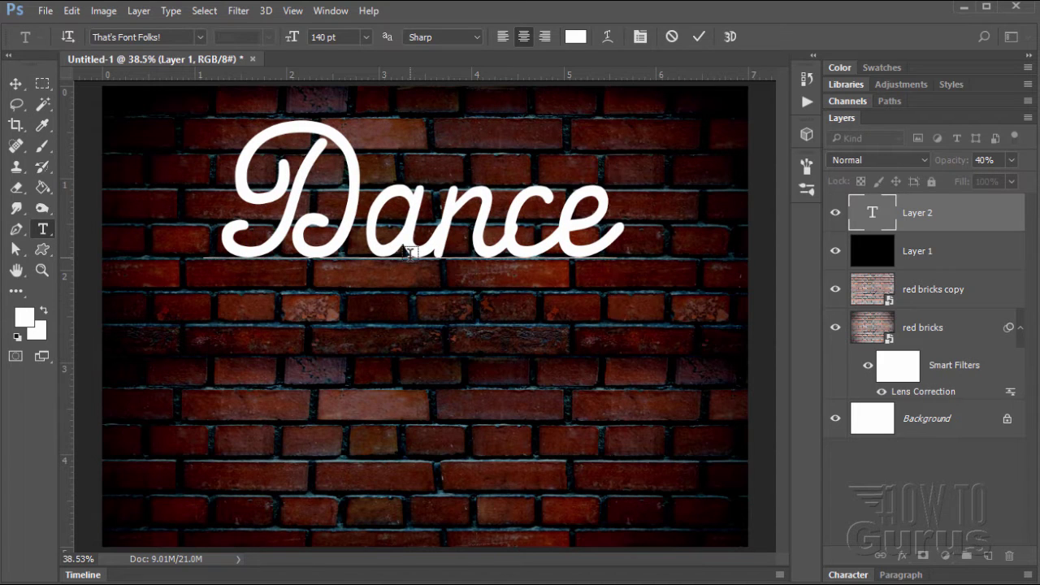
key("Return")
type("Studio")
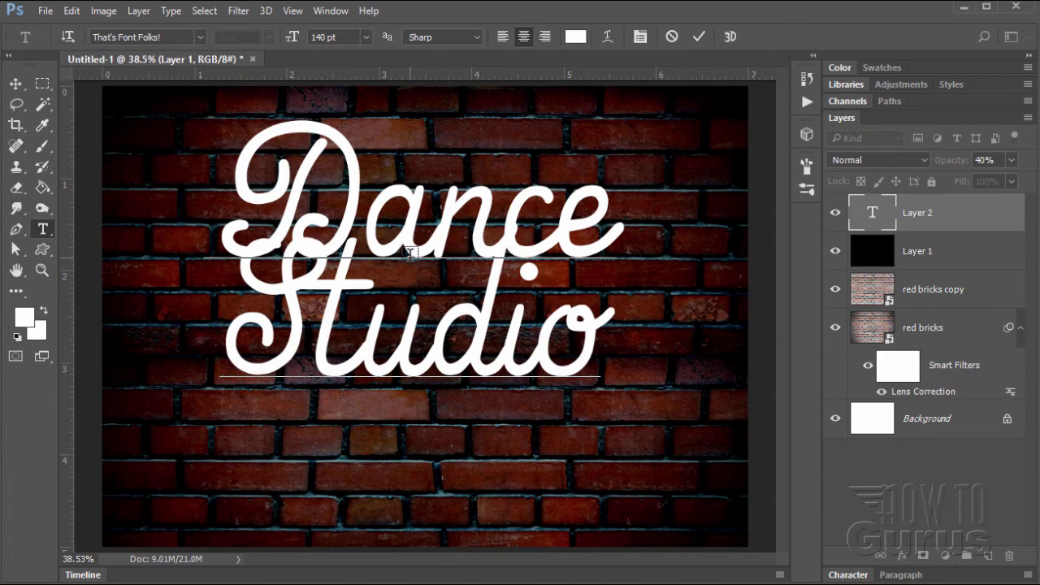
left_click(246, 321)
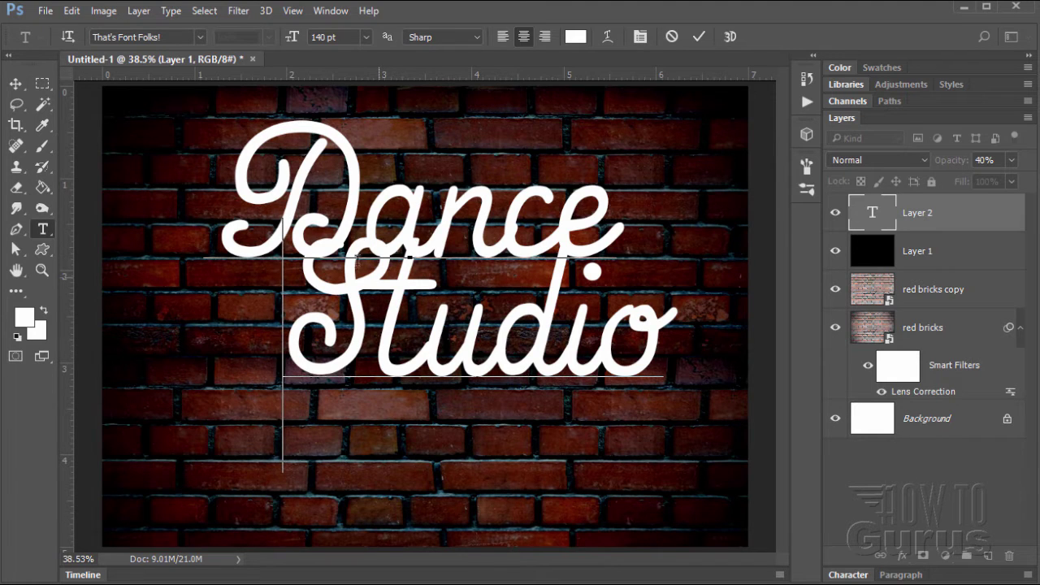
left_click_drag(245, 170, 672, 310)
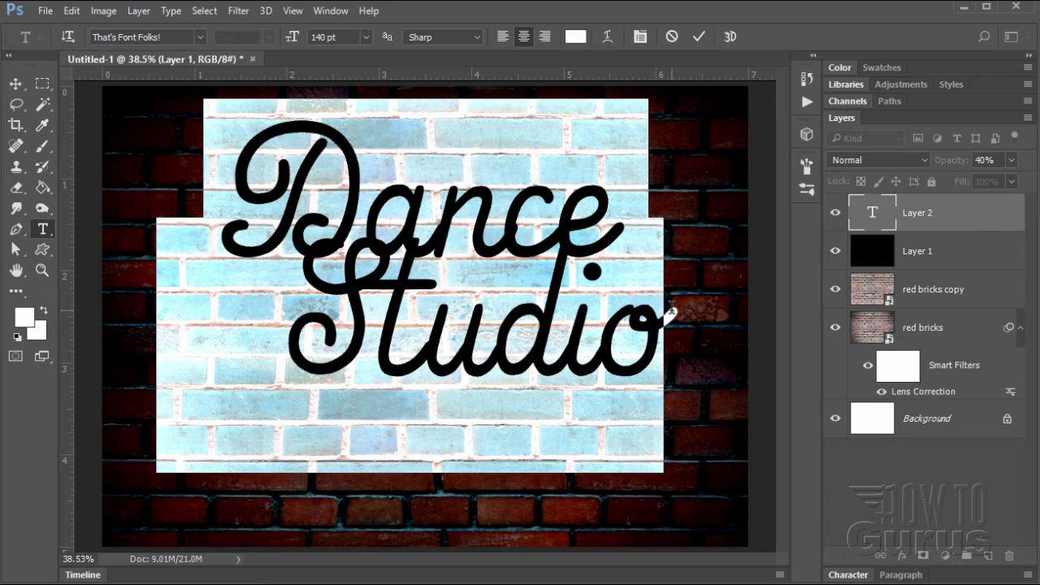
left_click(639, 36)
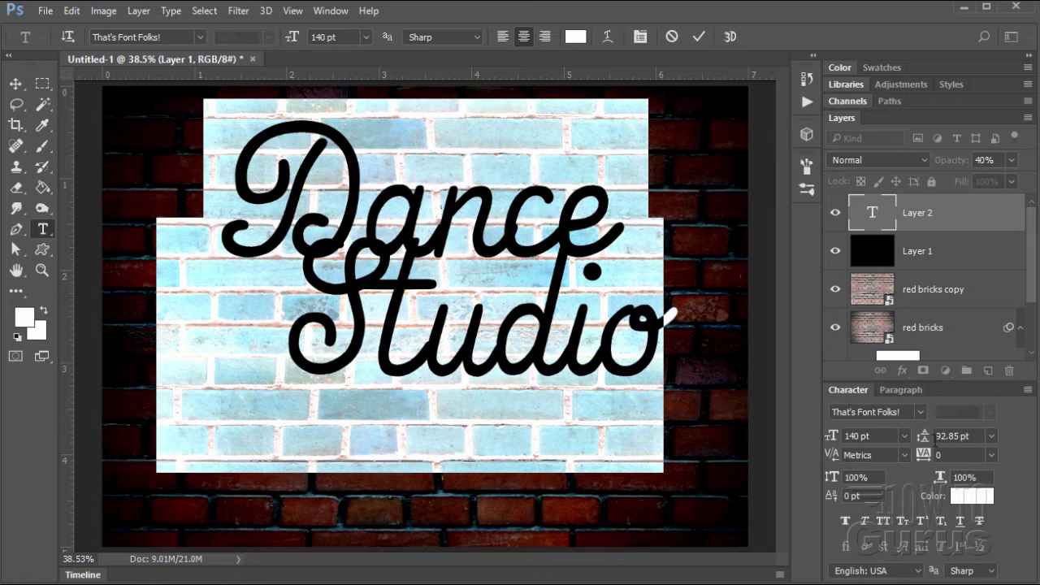
- Set the Dance Studio leading to 130 pt and commit the text layer
left_click(992, 436)
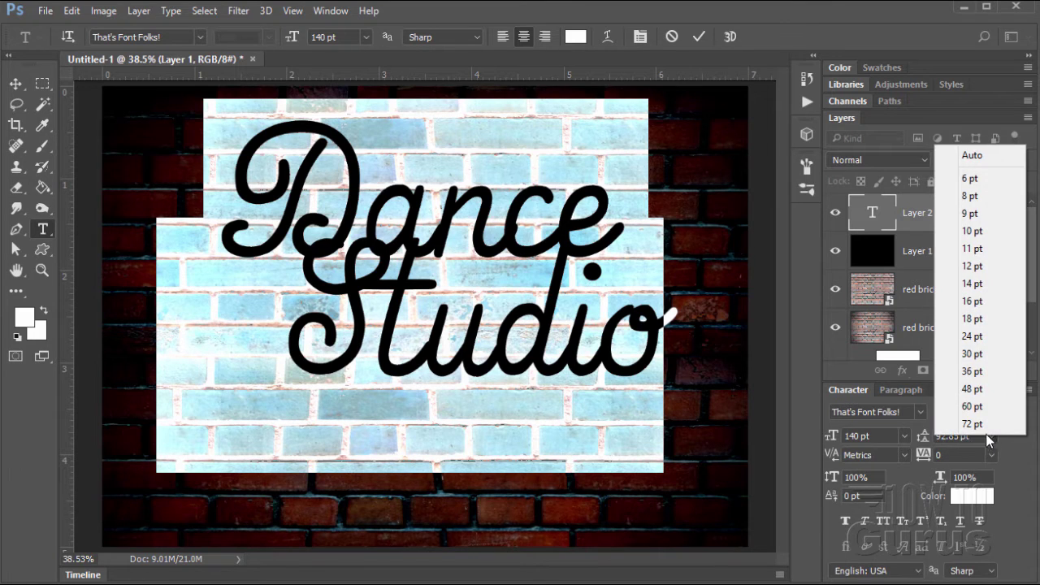
left_click(939, 441)
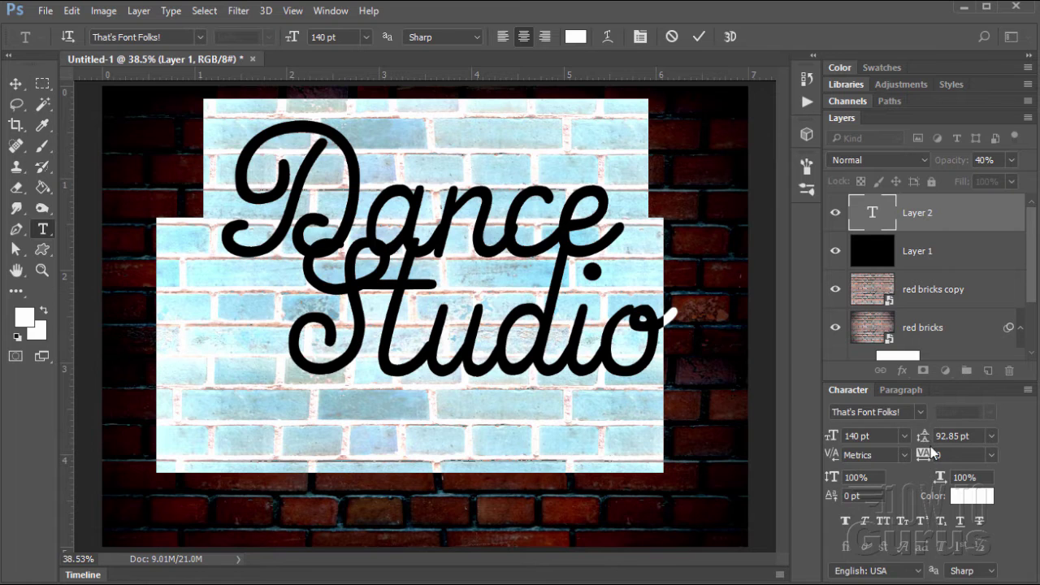
left_click_drag(927, 439, 951, 445)
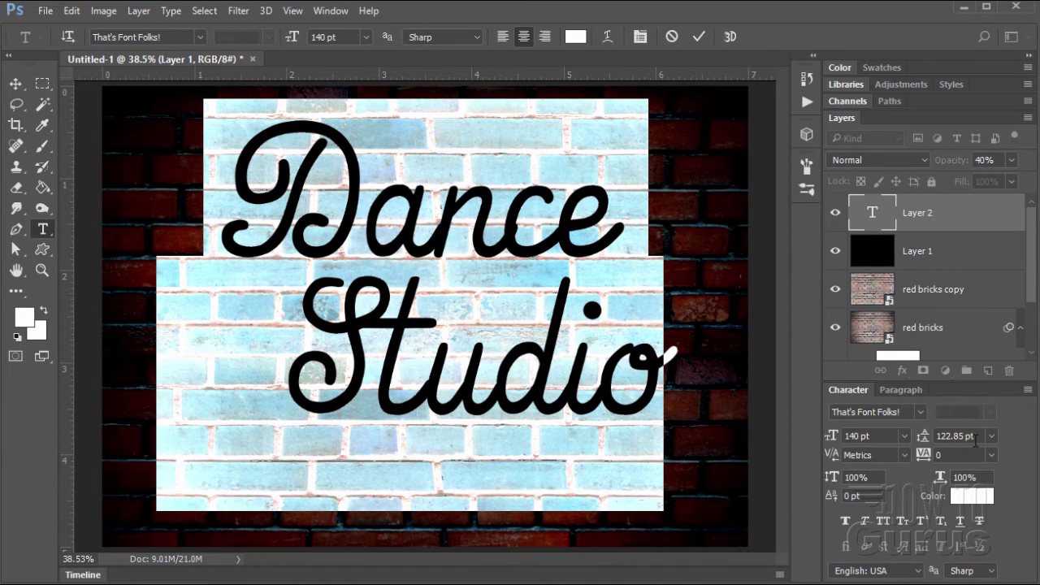
left_click(923, 437)
type("0130")
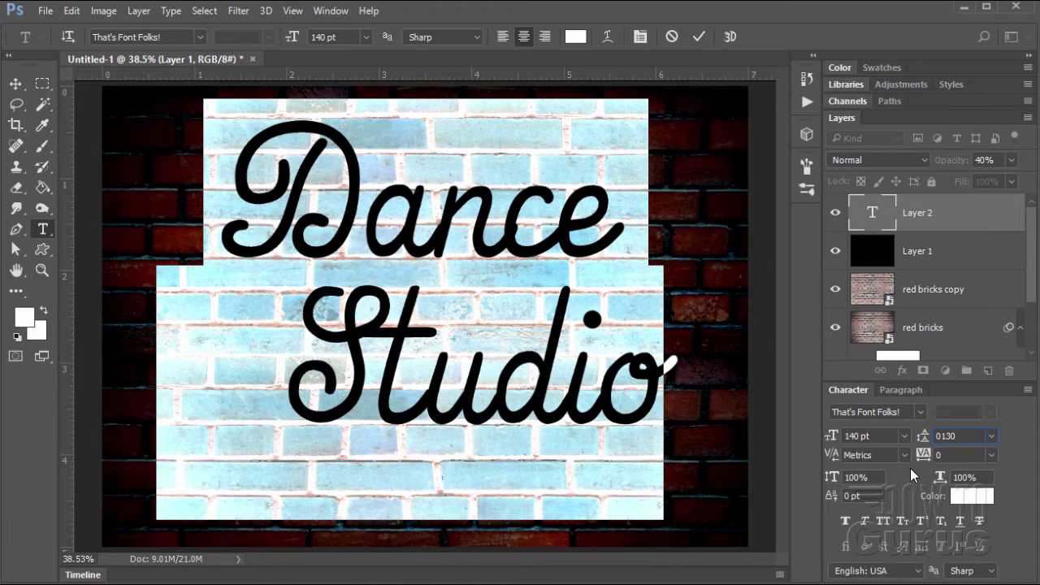
key("BackSpace")
key("BackSpace")
key("BackSpace")
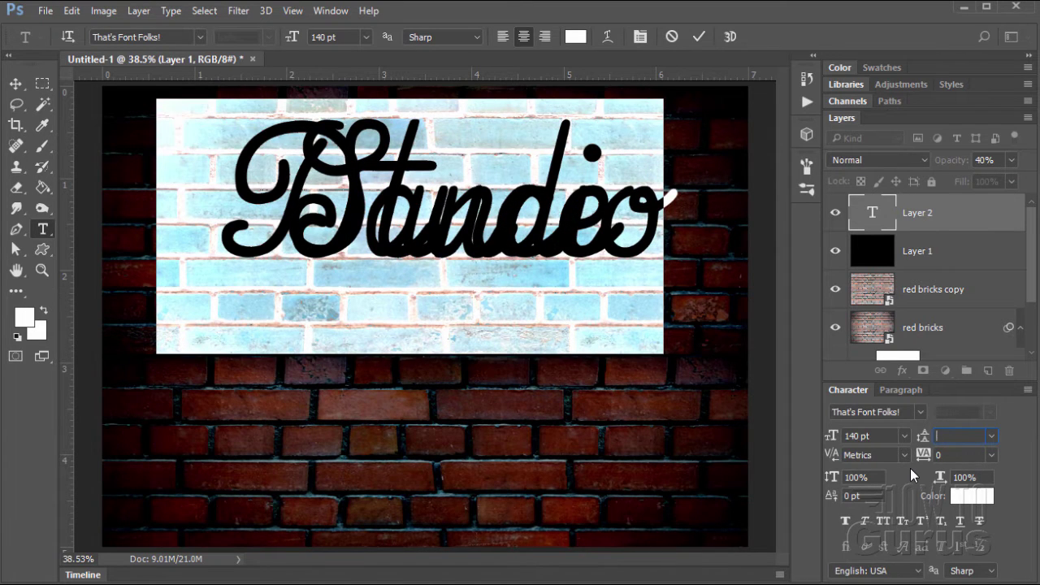
type("130")
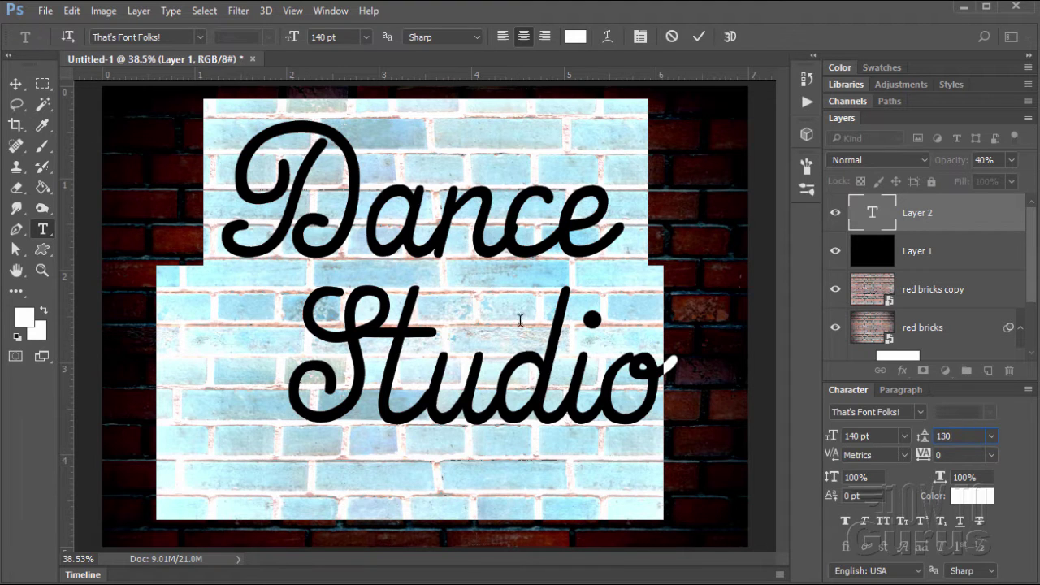
left_click(697, 37)
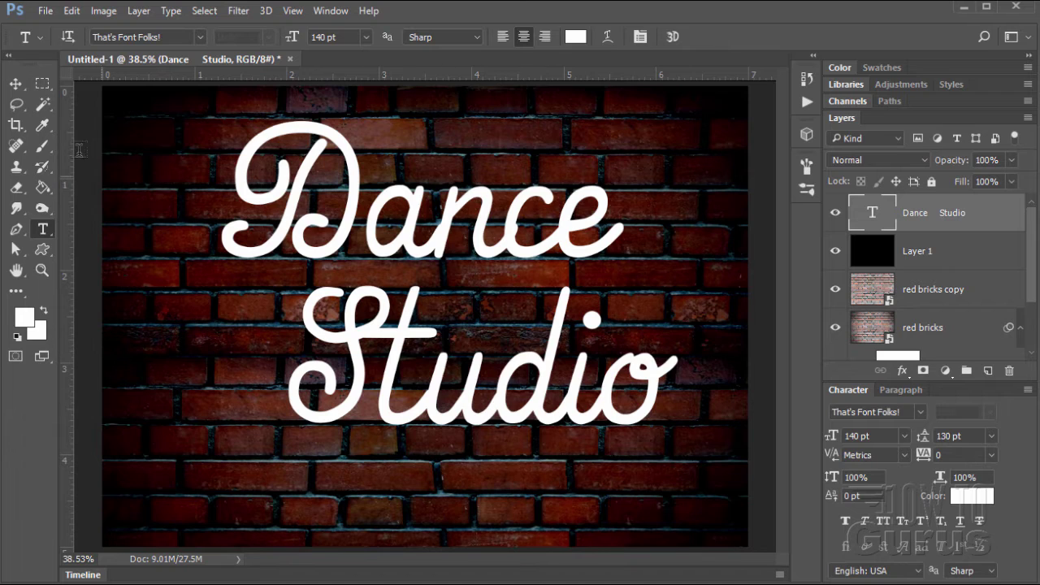
left_click(15, 84)
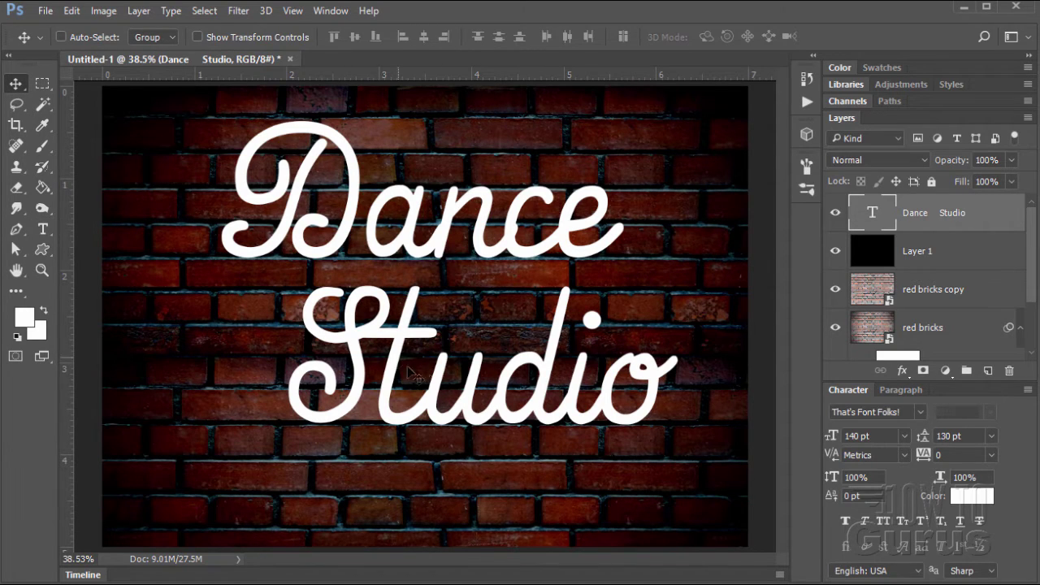
- Reposition the Dance Studio text, finally nudging it about 18 px higher on the wall
double_click(849, 391)
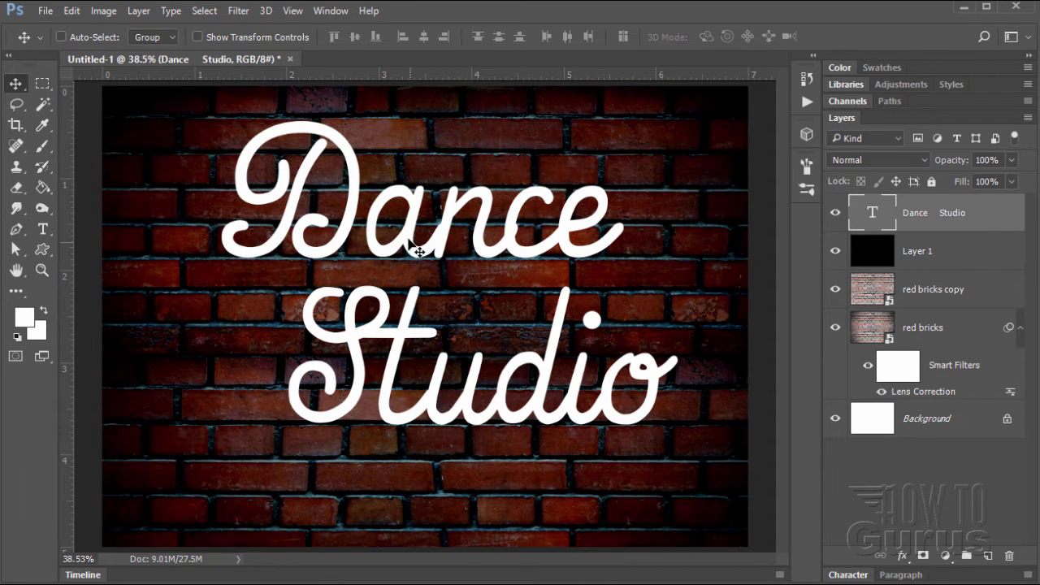
left_click_drag(413, 241, 422, 286)
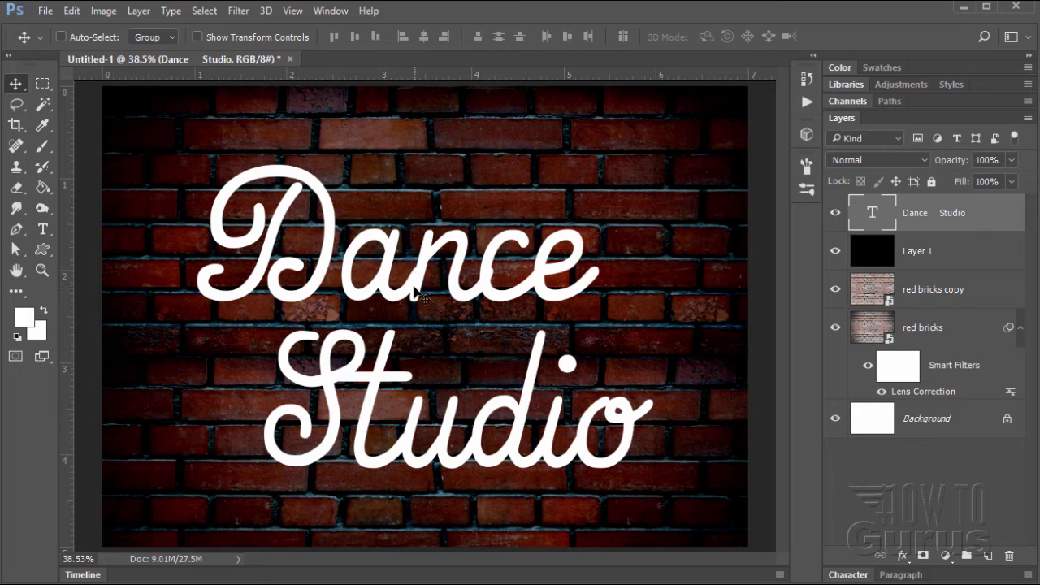
left_click_drag(413, 298, 411, 281)
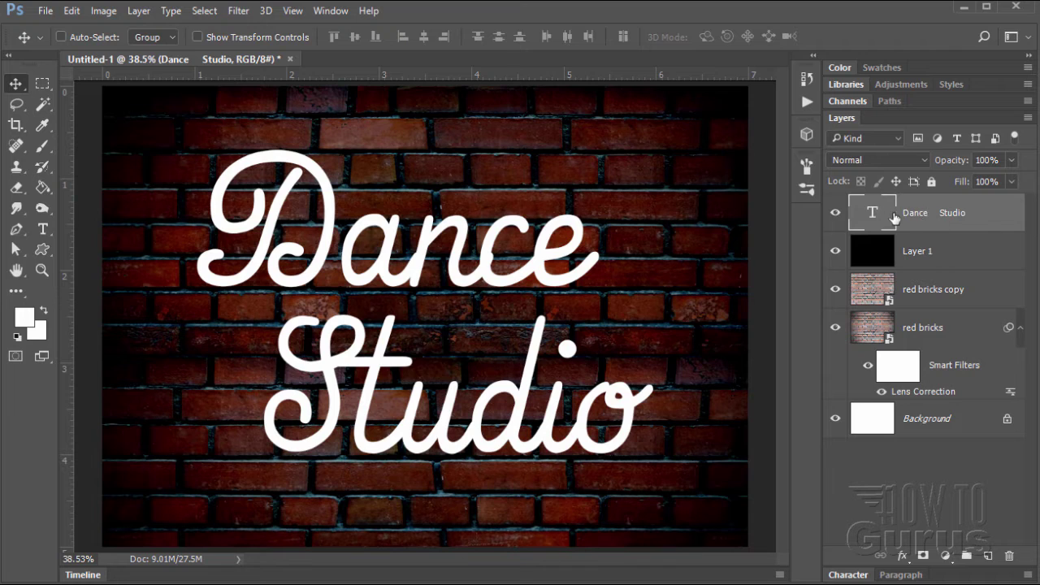
- Duplicate the Dance Studio text layer, hide the original, and rasterize the copy
left_click_drag(944, 222, 989, 556)
left_click(835, 252)
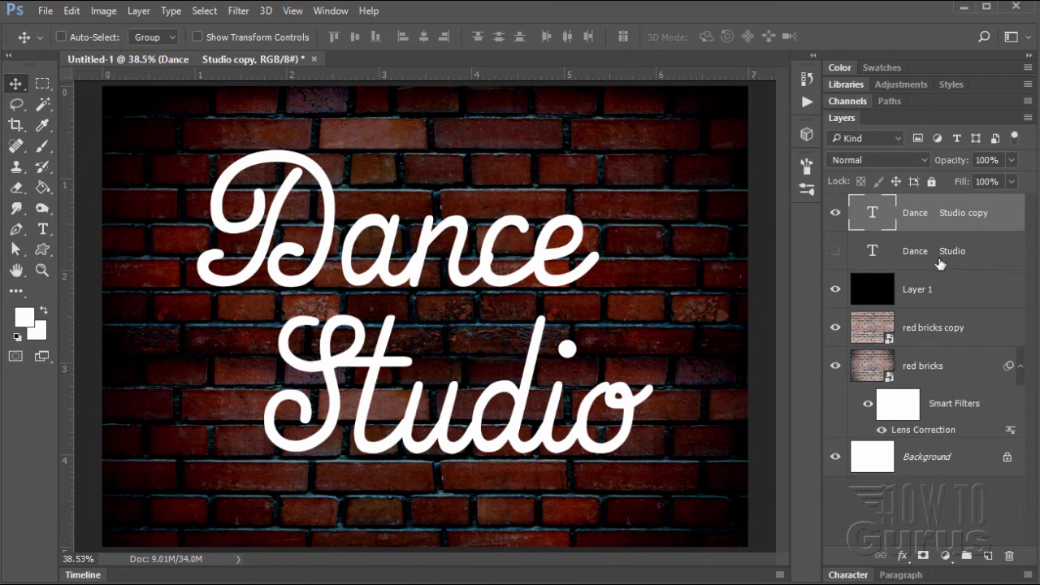
right_click(916, 217)
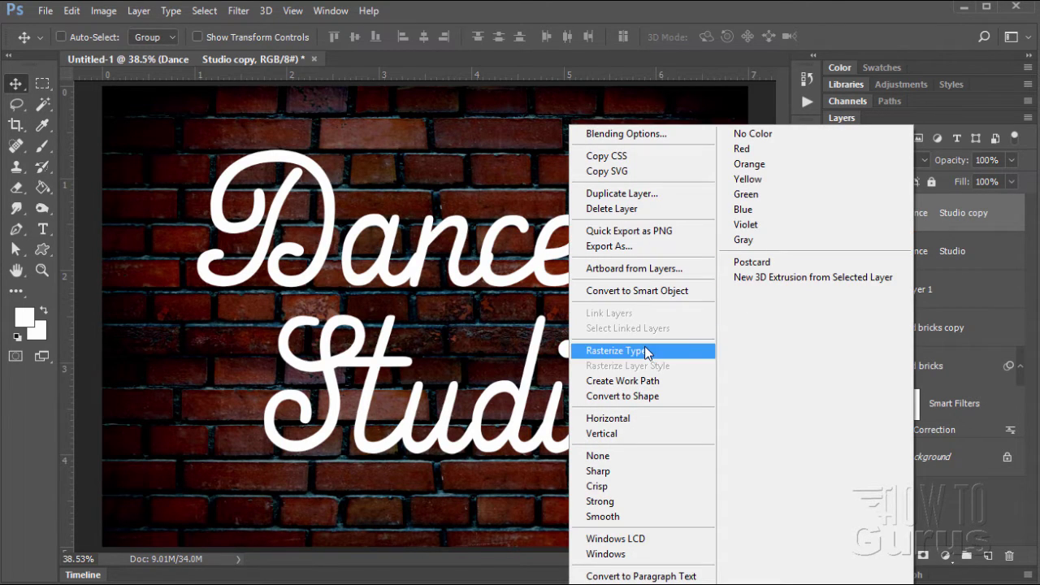
left_click(614, 350)
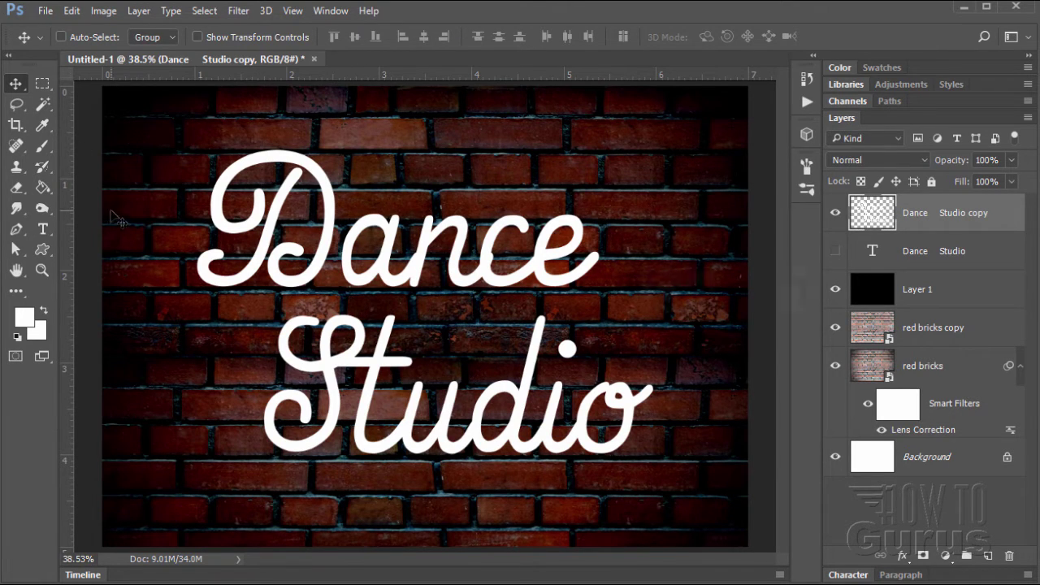
- Rotate the rasterized Dance Studio lettering by -10 degrees with Free Transform and commit
key("ctrl+t")
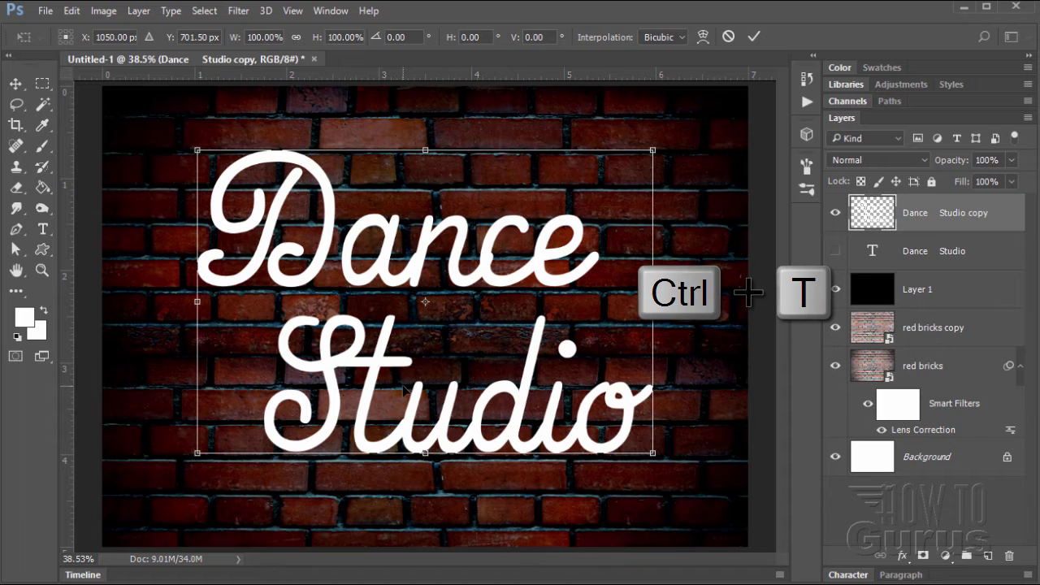
left_click(386, 37)
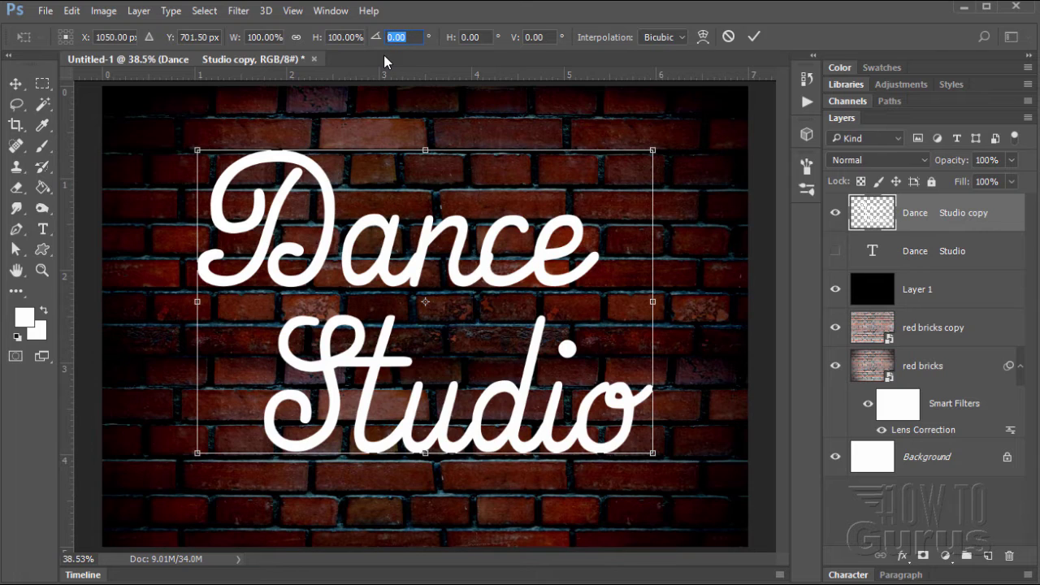
type("-10")
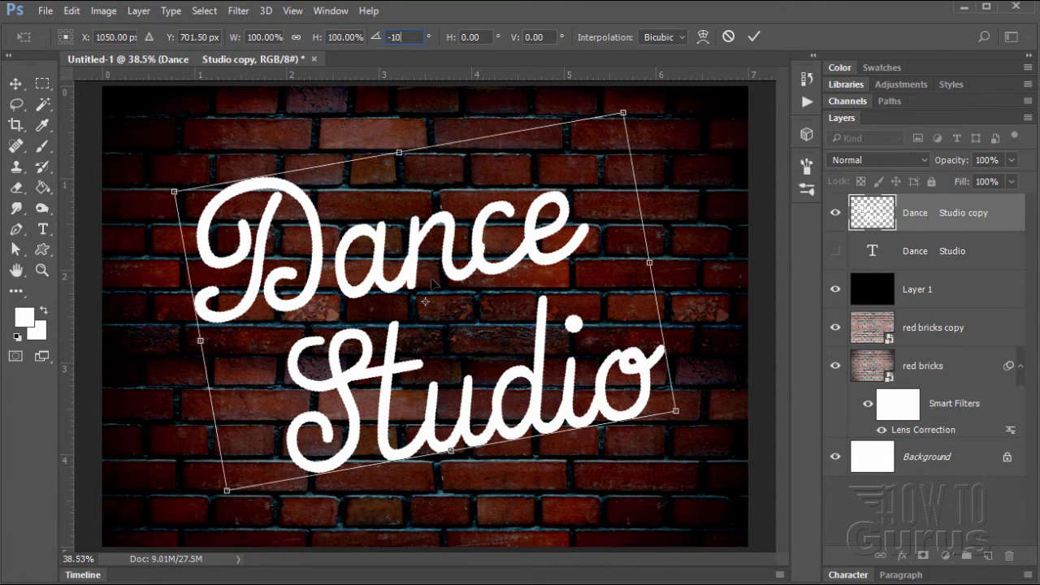
left_click(755, 36)
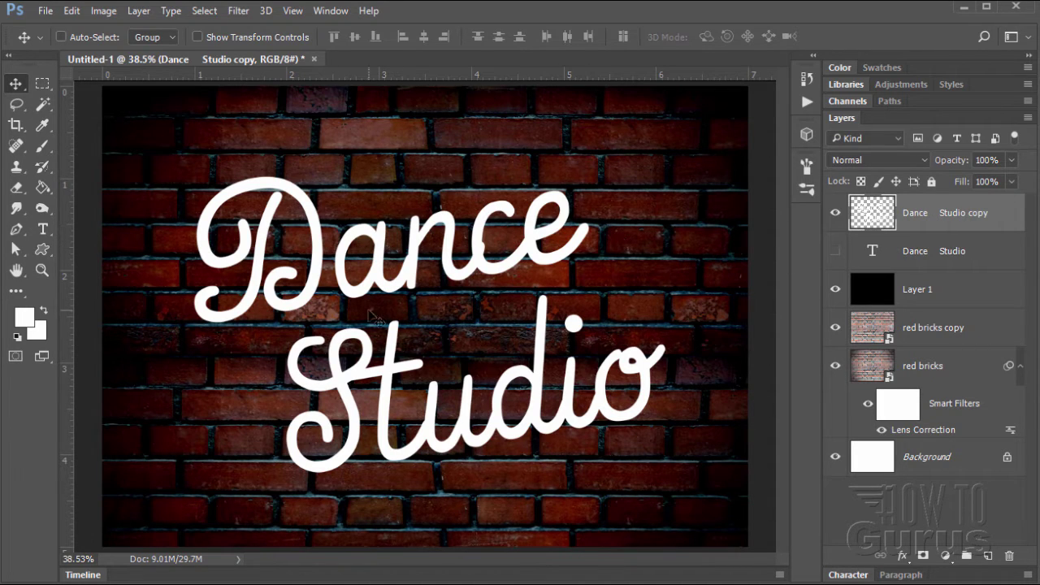
- Load the Dance Studio lettering as a selection and contract it by 10 pixels
key("ctrl")
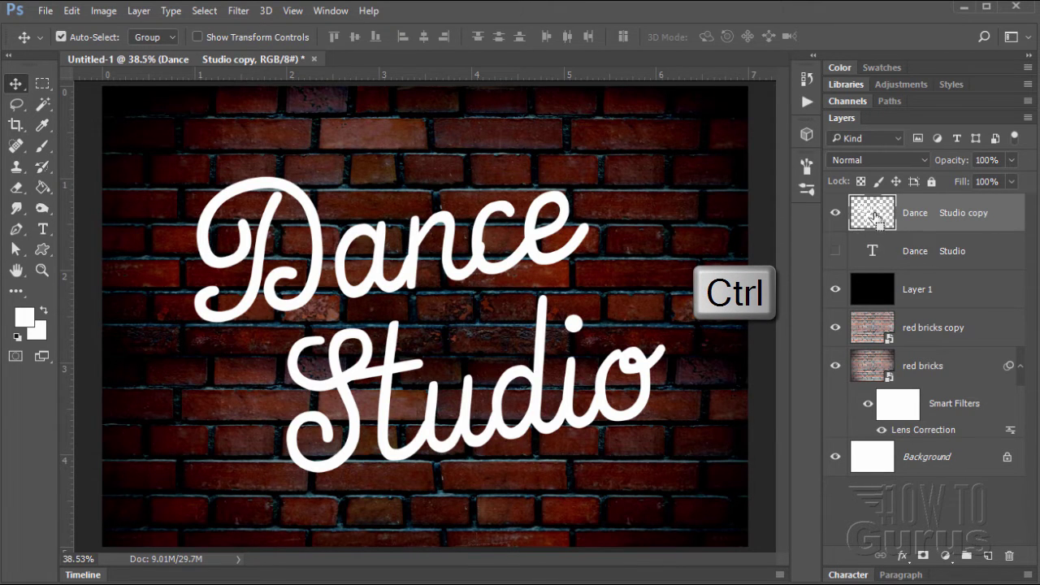
left_click(875, 215, "ctrl")
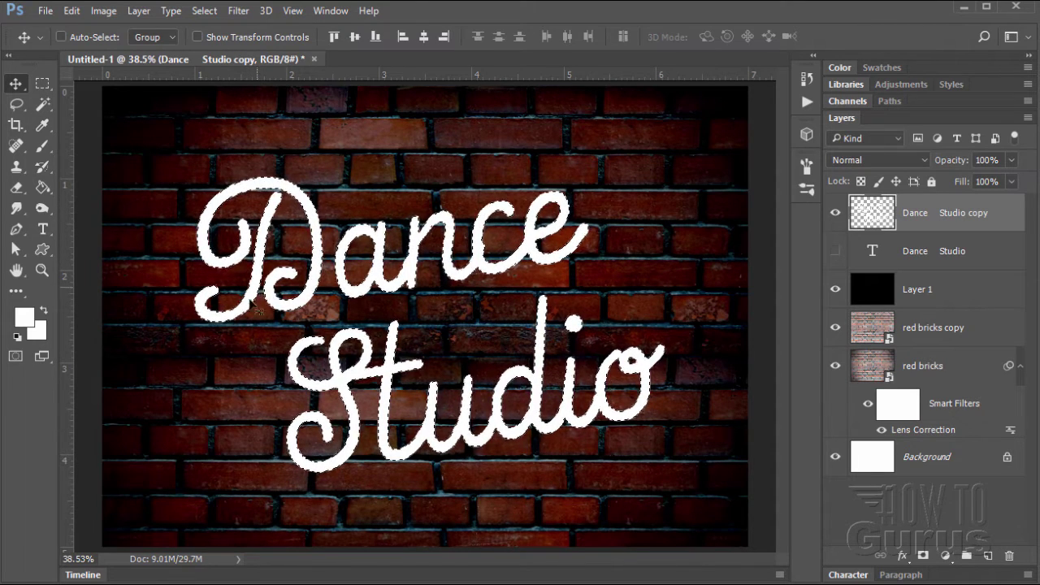
left_click(205, 13)
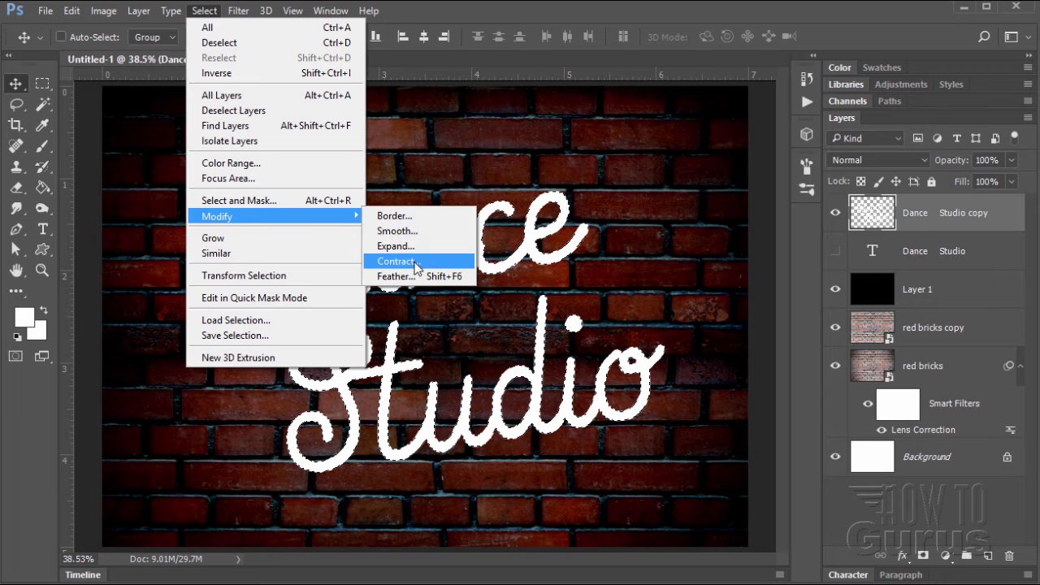
left_click(417, 269)
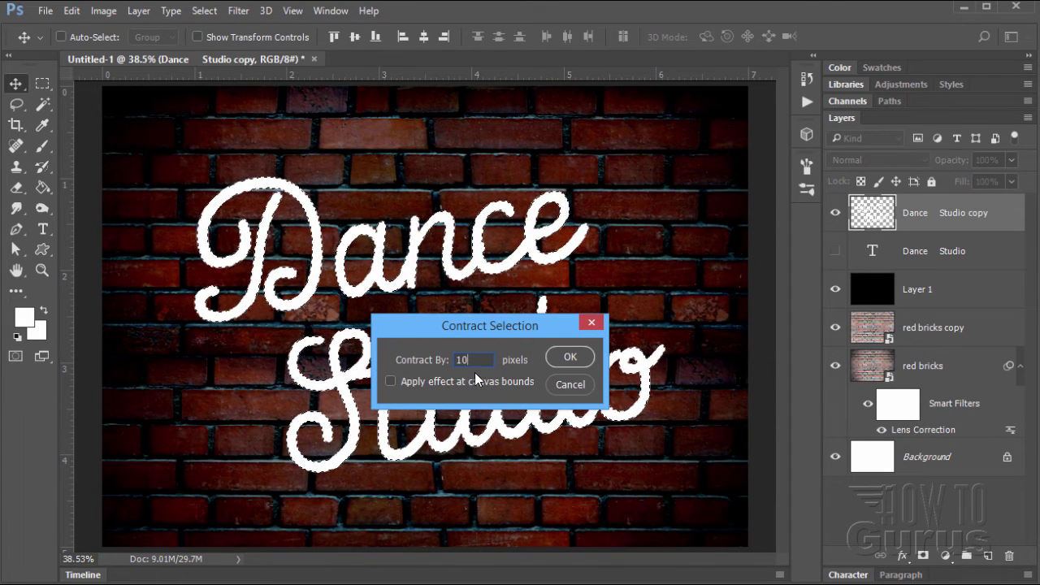
double_click(465, 360)
left_click(573, 358)
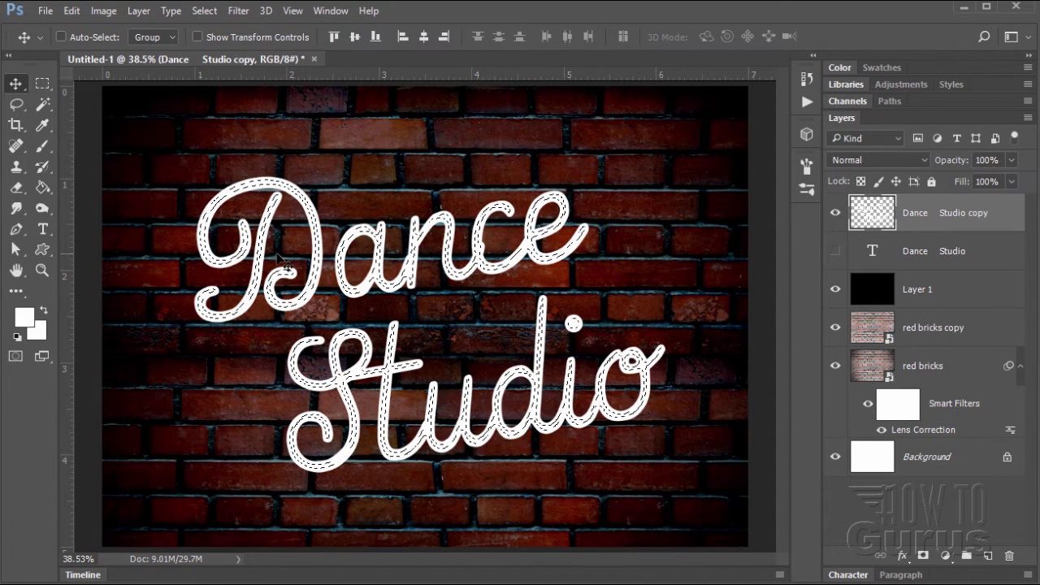
- Add a new empty layer above the lettering and briefly hide the lettering to check the lines
left_click(138, 10)
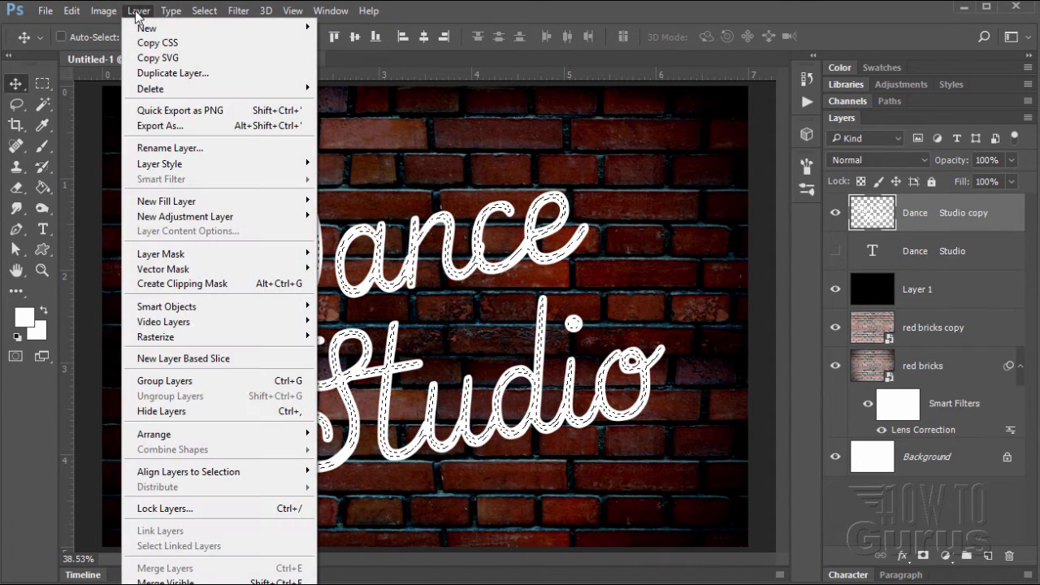
mouse_move(147, 29)
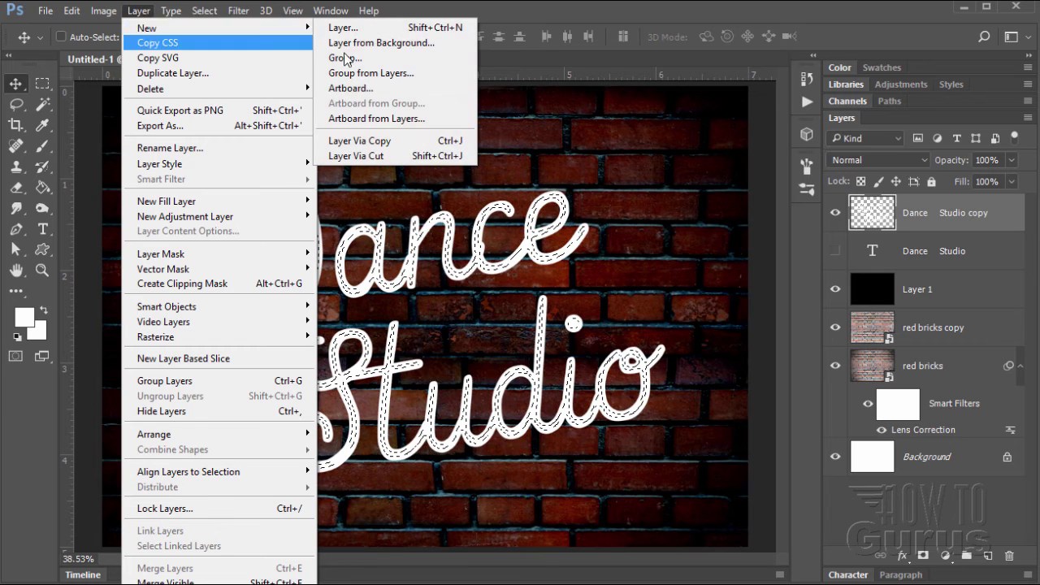
left_click(387, 145)
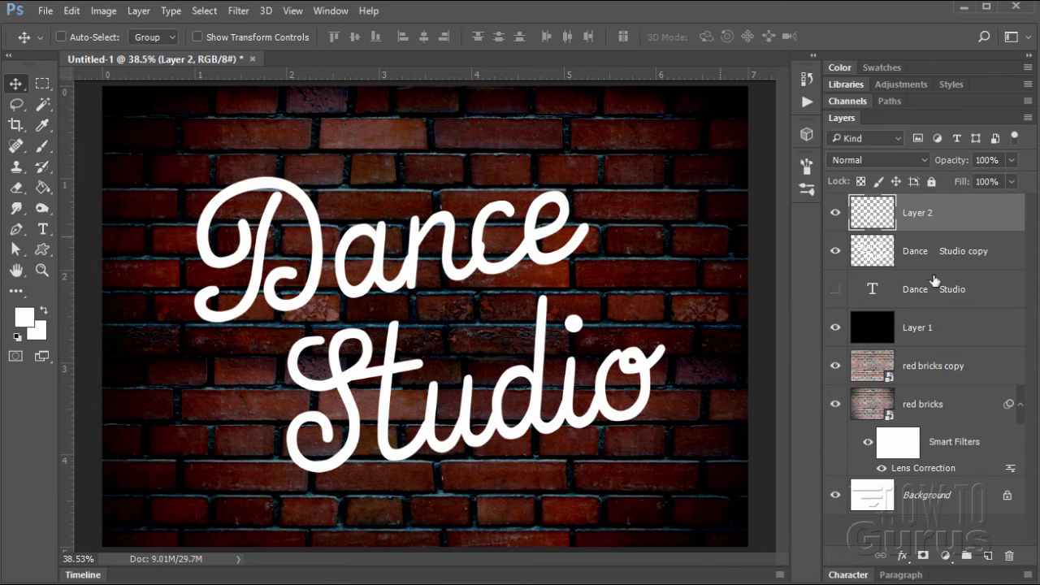
left_click(836, 255)
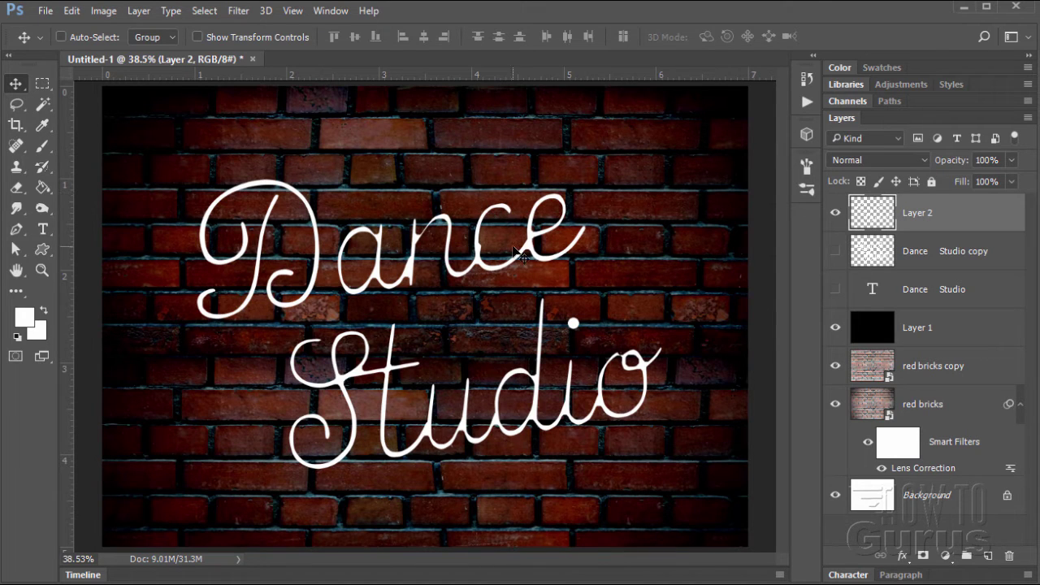
left_click(836, 253)
- Rename the new layer 'neon highlight' and select the Dance Studio copy layer
double_click(918, 215)
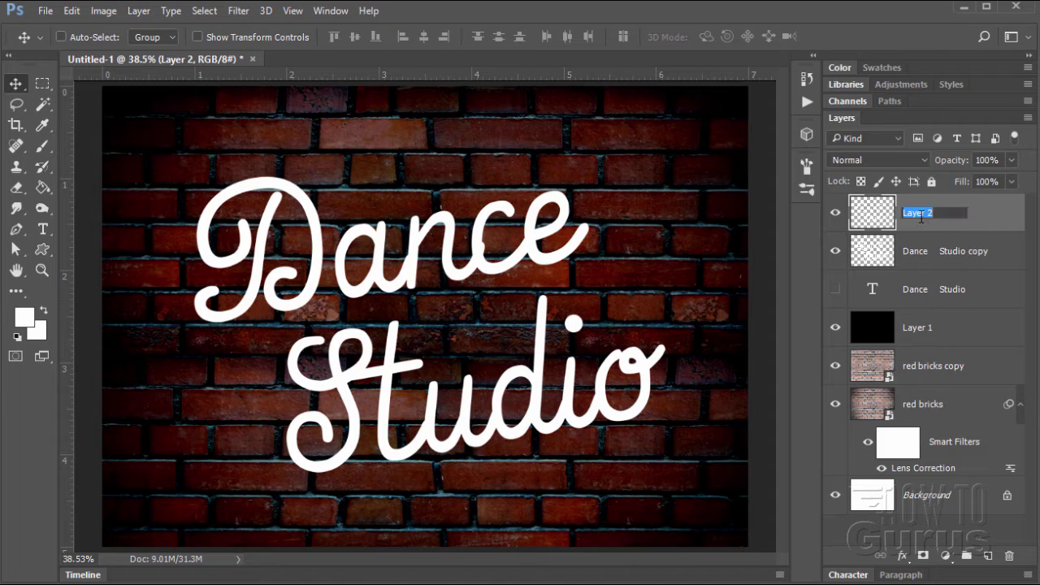
type("neon highlight")
key("Return")
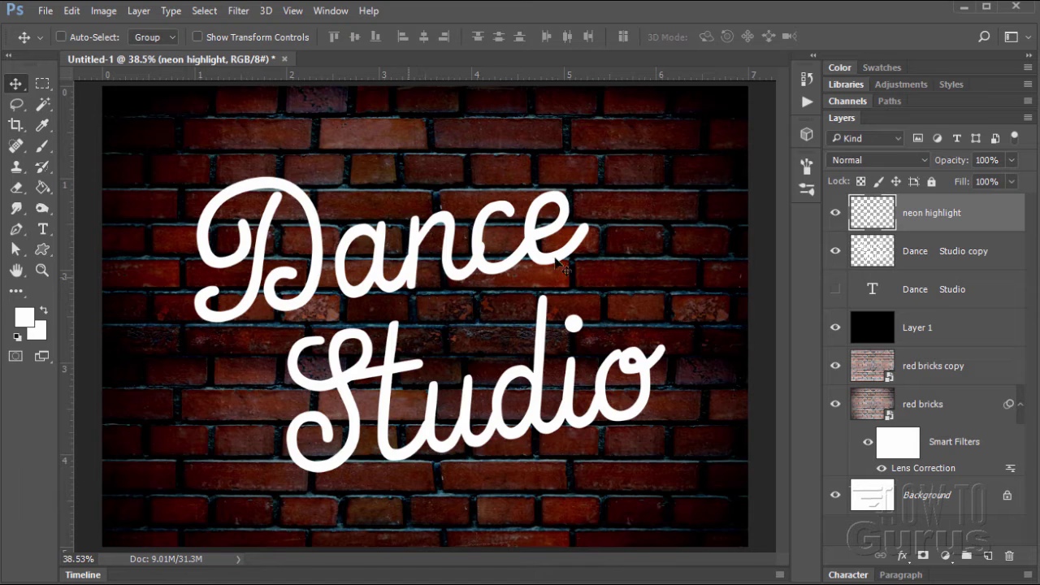
left_click(918, 256)
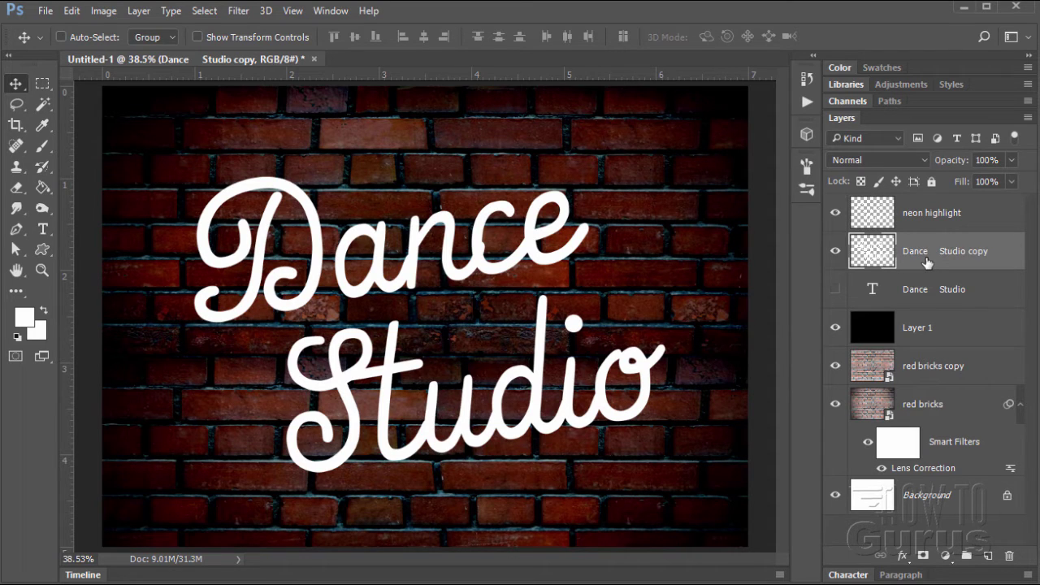
- Add a magenta Color Overlay (fd4aff) to the Dance Studio copy lettering
left_click(904, 558)
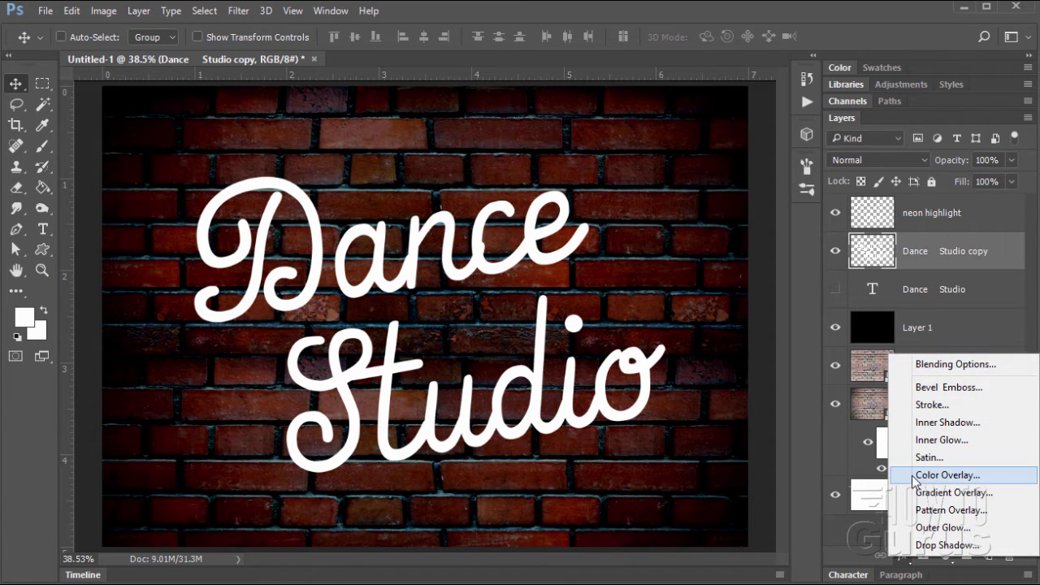
left_click(939, 475)
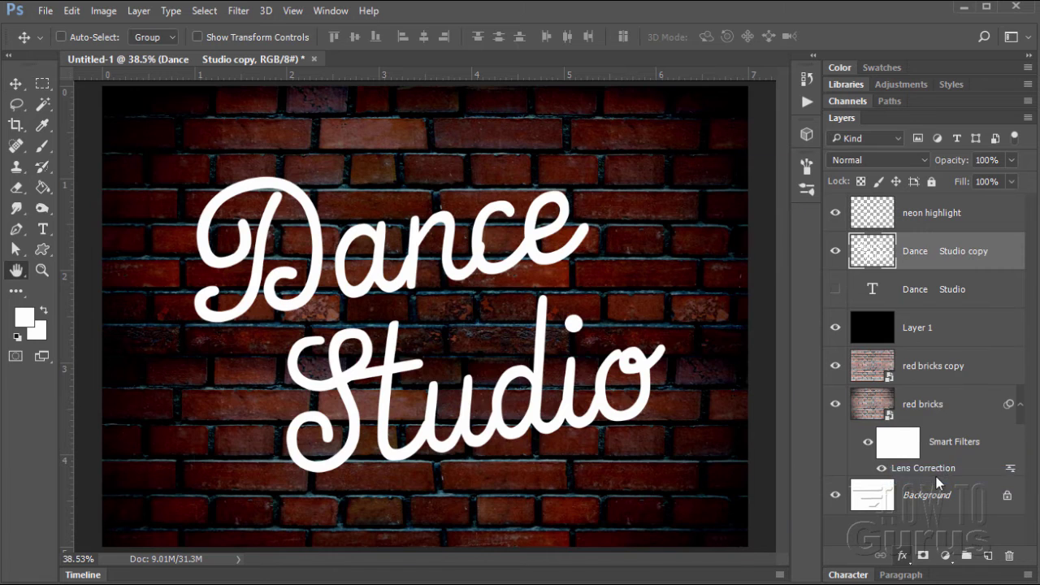
left_click_drag(621, 170, 602, 138)
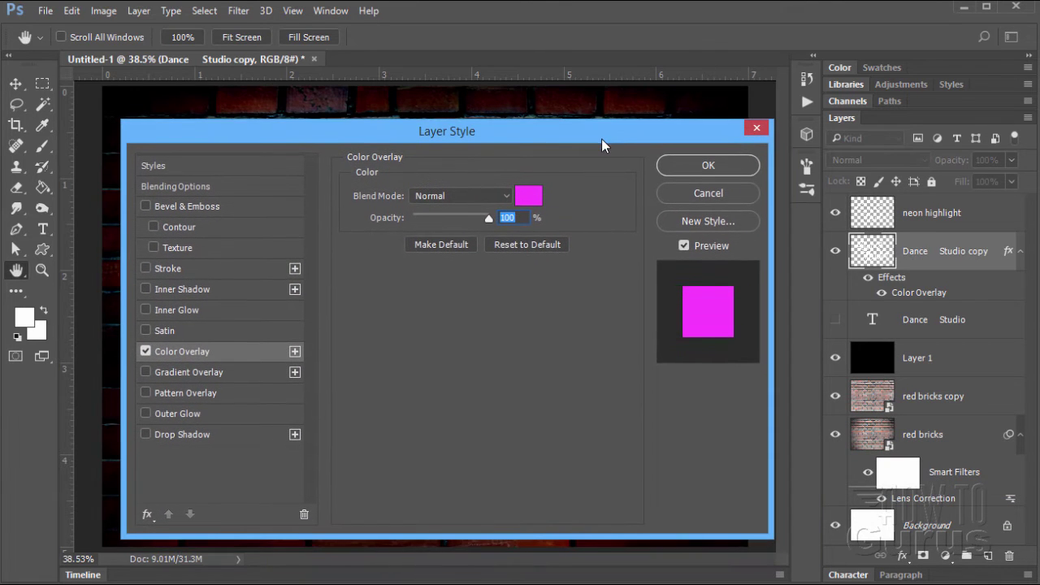
left_click(530, 199)
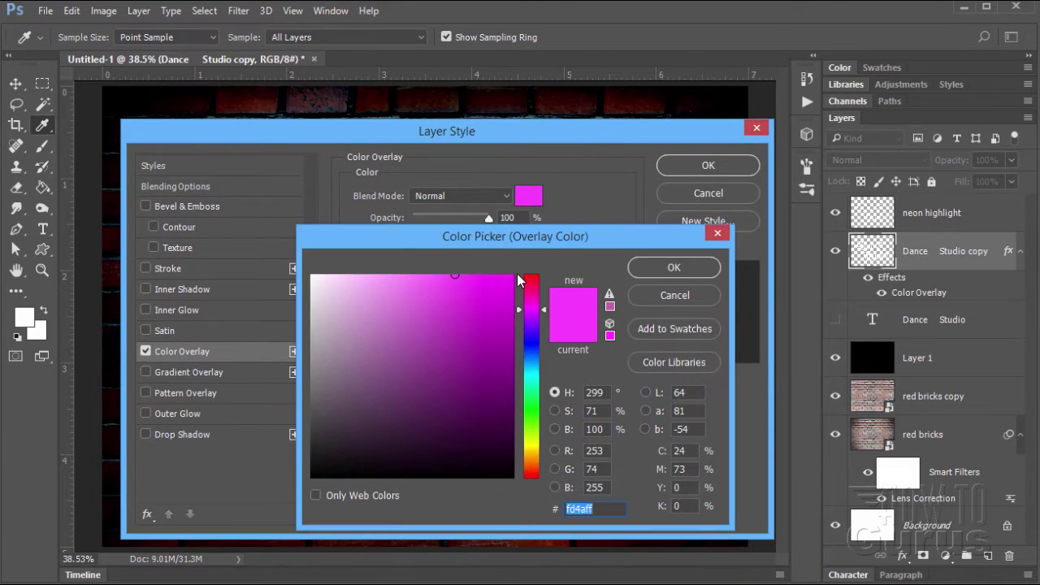
left_click(604, 509)
left_click(667, 269)
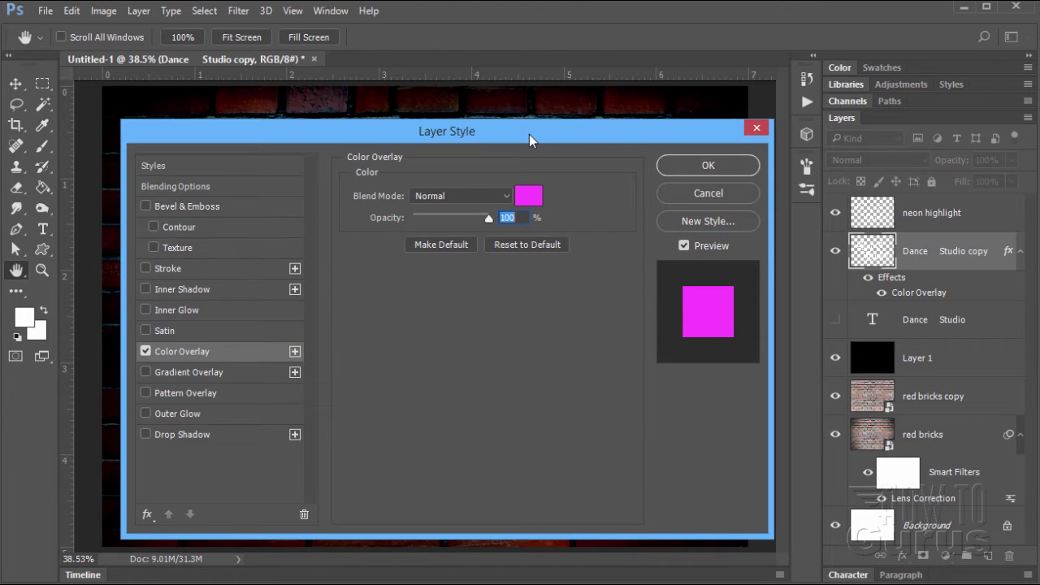
left_click_drag(528, 134, 789, 170)
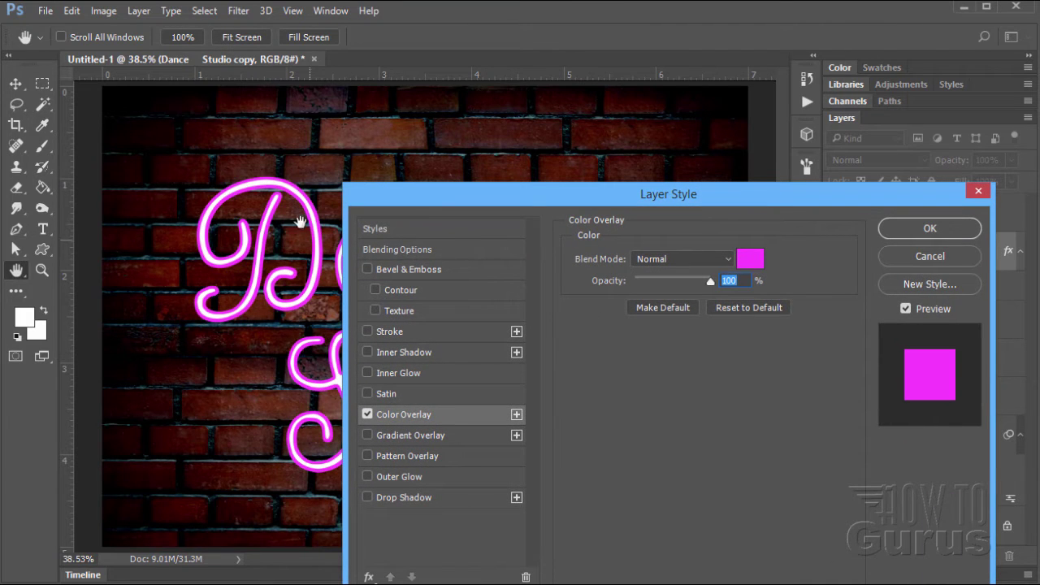
left_click_drag(568, 199, 376, 150)
left_click(739, 180)
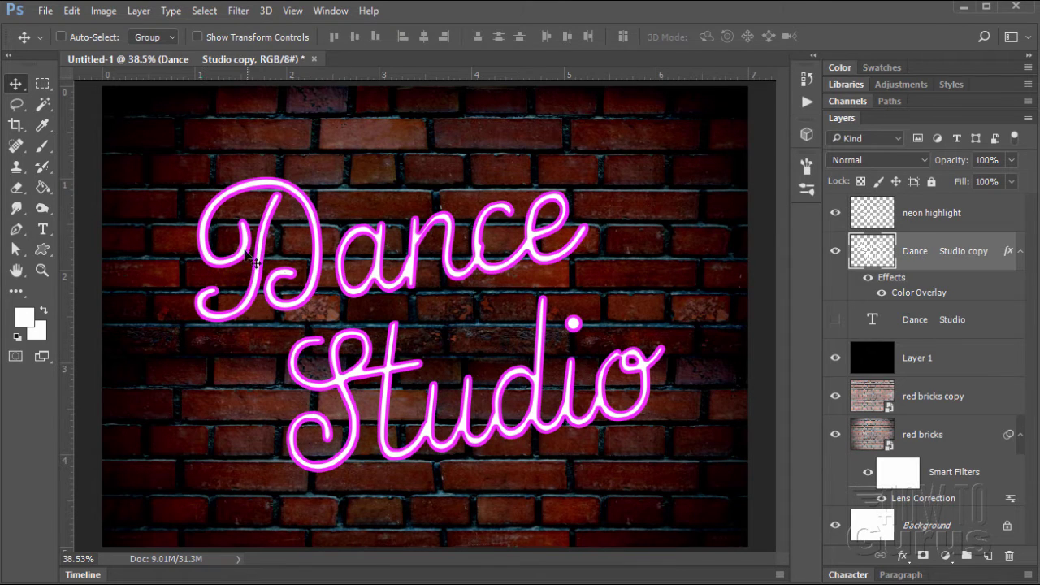
- Start a Gaussian Blur on the neon highlight layer, trying radii from about 1.2 to 3 pixels
left_click(927, 218)
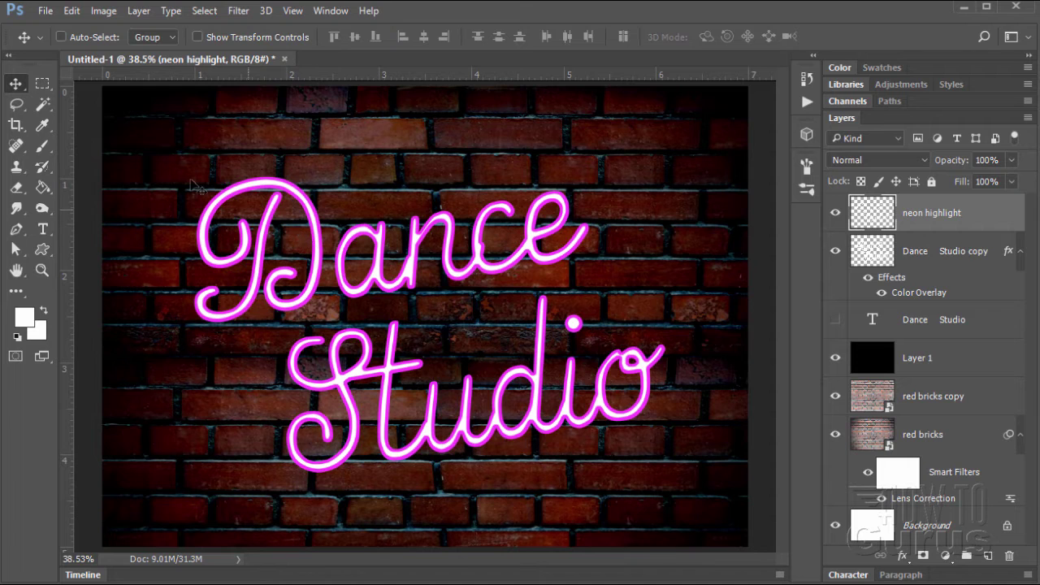
left_click(239, 11)
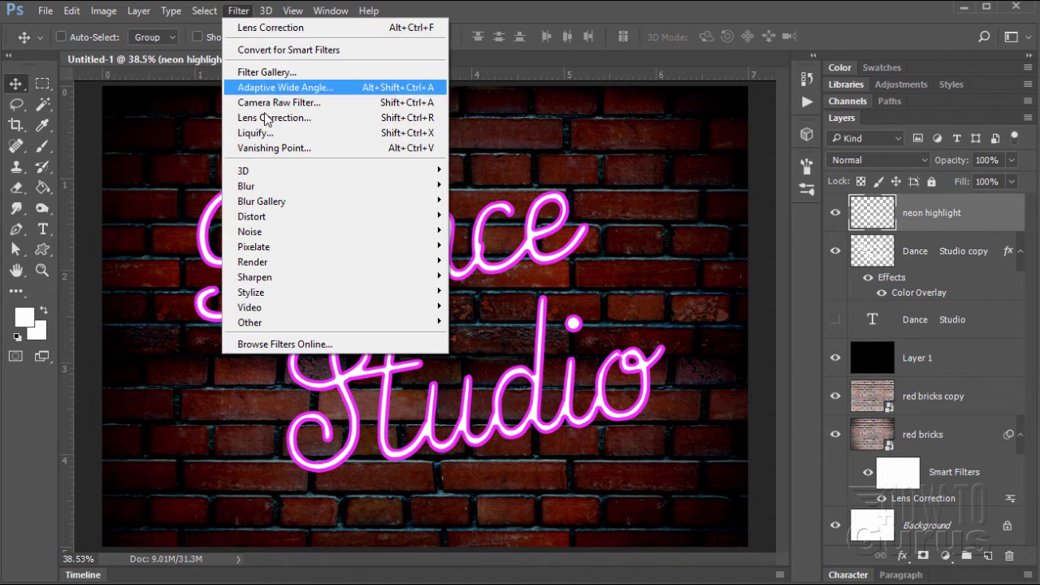
mouse_move(275, 183)
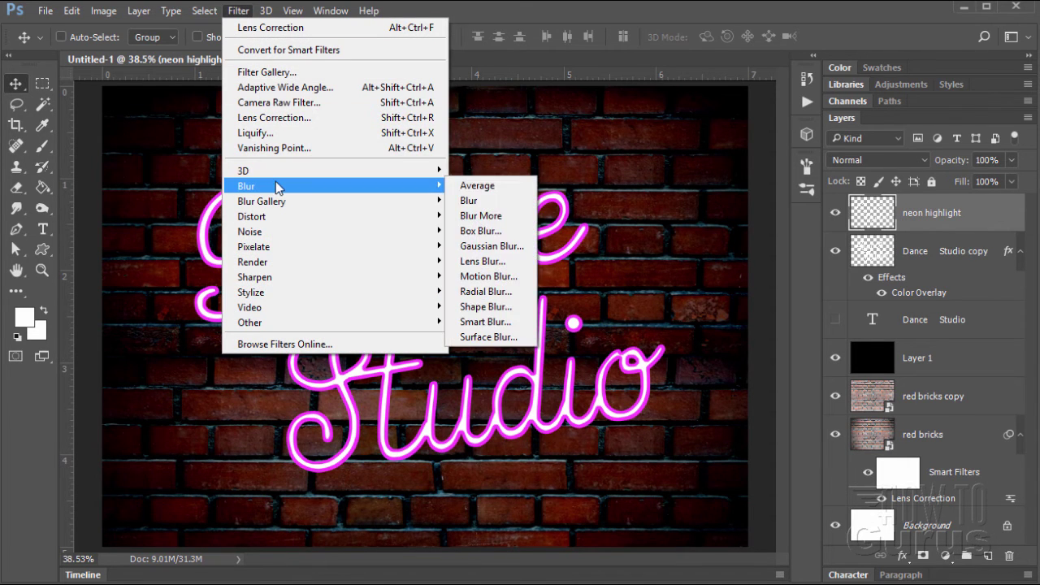
left_click(479, 246)
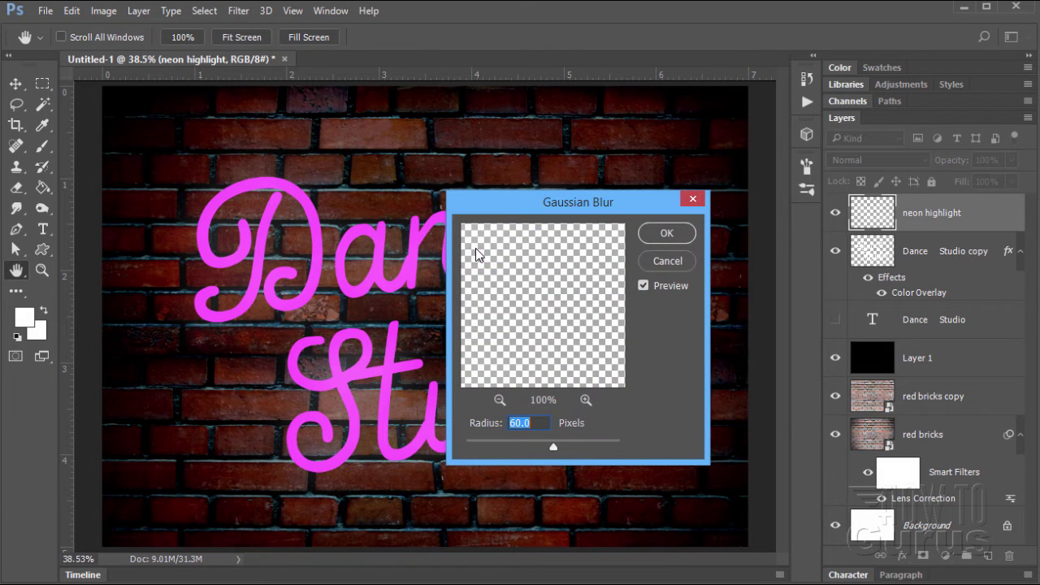
left_click_drag(549, 448, 555, 449)
left_click_drag(477, 446, 475, 445)
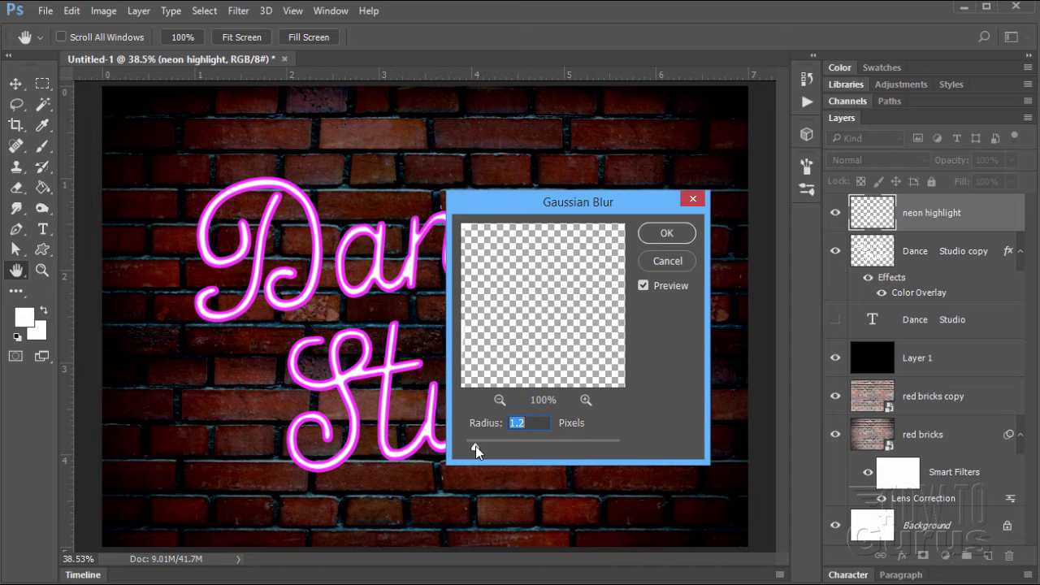
left_click_drag(476, 446, 492, 449)
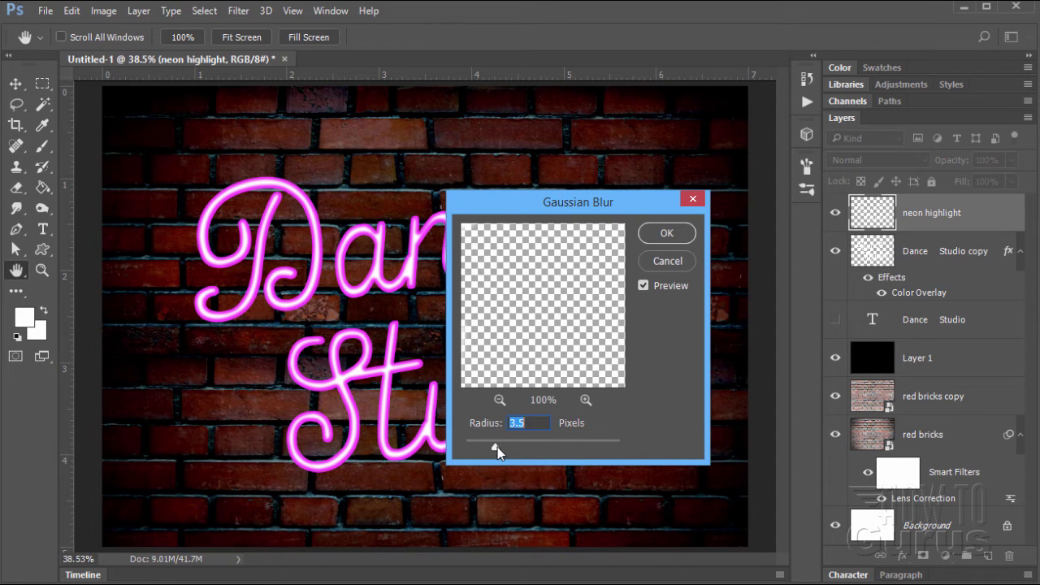
mouse_move(500, 448)
left_mouse_down()
mouse_move(538, 450)
mouse_move(497, 448)
mouse_move(505, 448)
left_mouse_up()
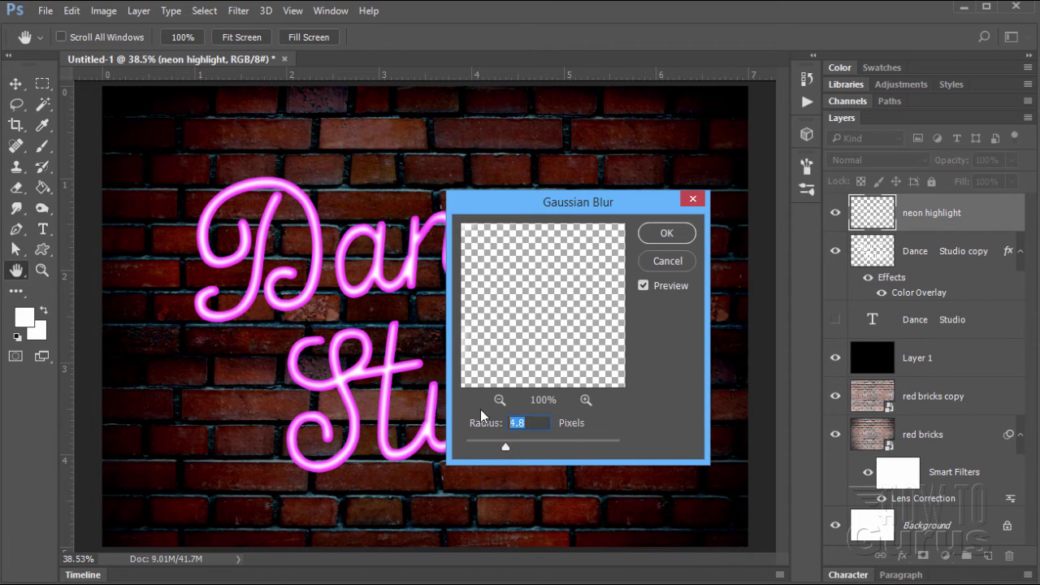
- Set the blur radius to 5 pixels, compare with the preview off, and apply
type("5")
left_click(644, 287)
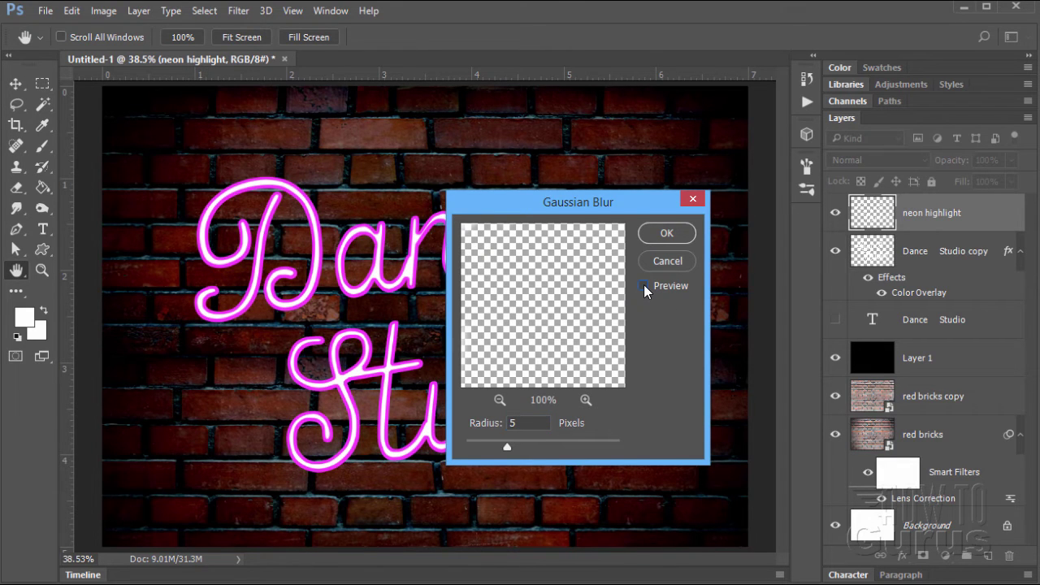
left_click(644, 286)
left_click(643, 286)
left_click(644, 286)
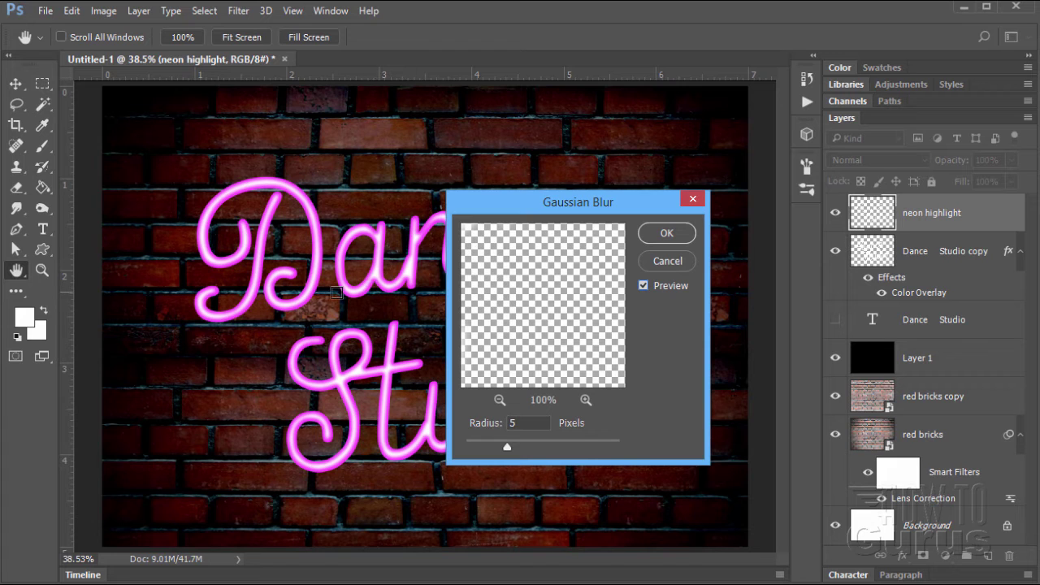
left_click(668, 236)
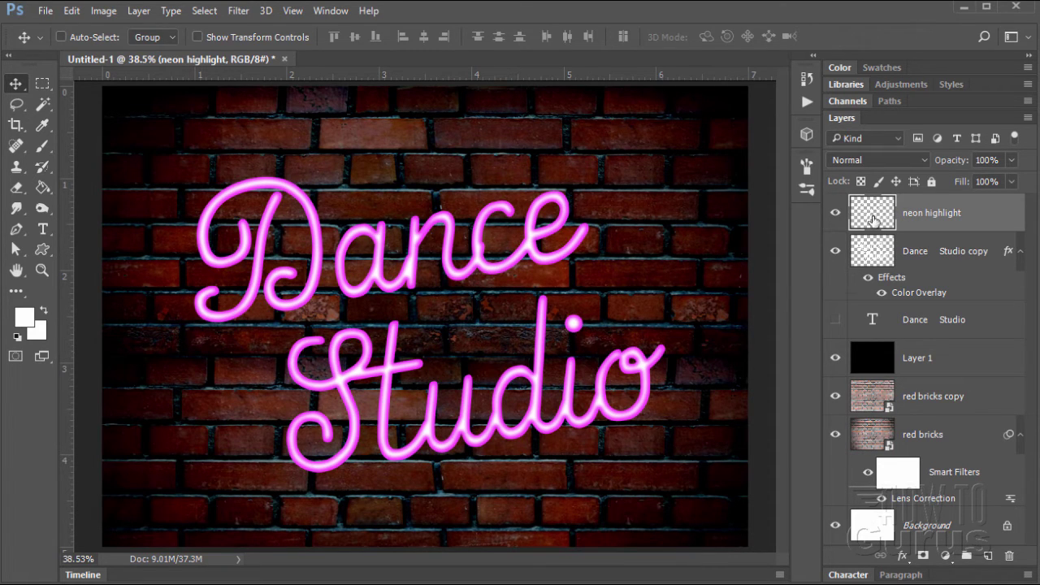
- Set the neon highlight layer's opacity to 75%
left_click(994, 160)
type("75")
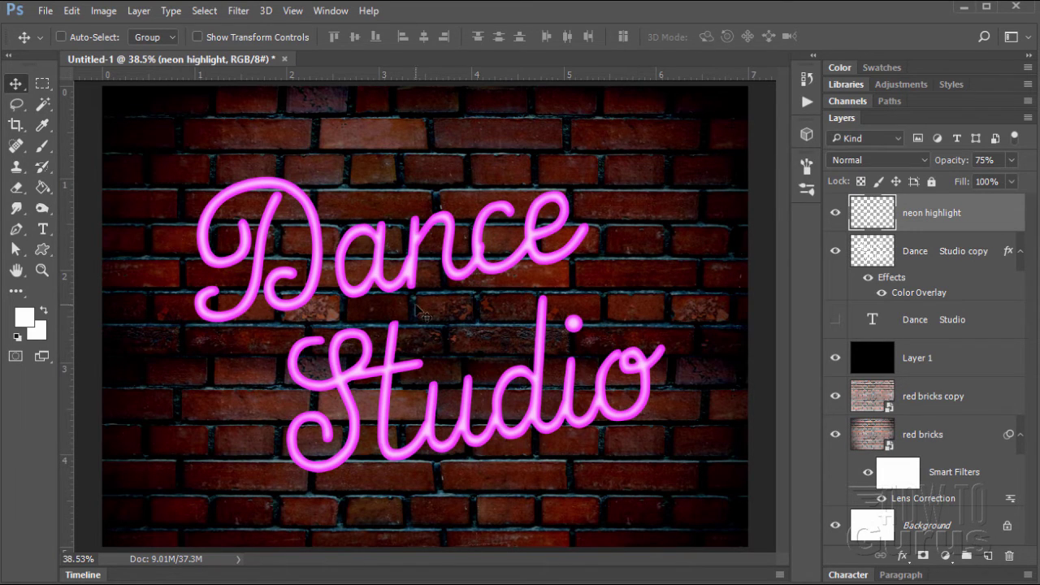
- Enable Outer Glow in the Dance Studio copy layer style, toggling it to compare
left_click(927, 258)
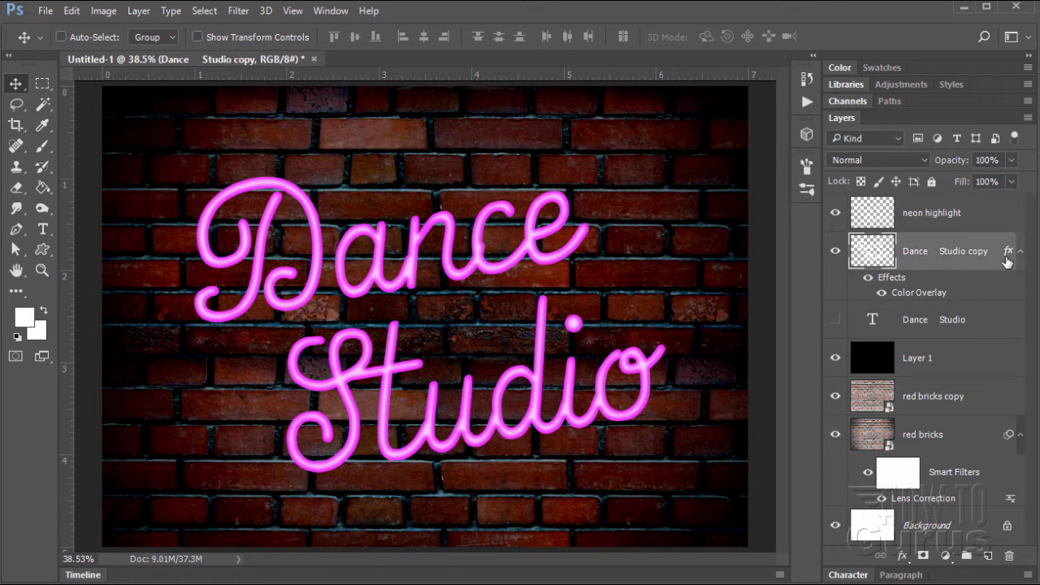
double_click(894, 282)
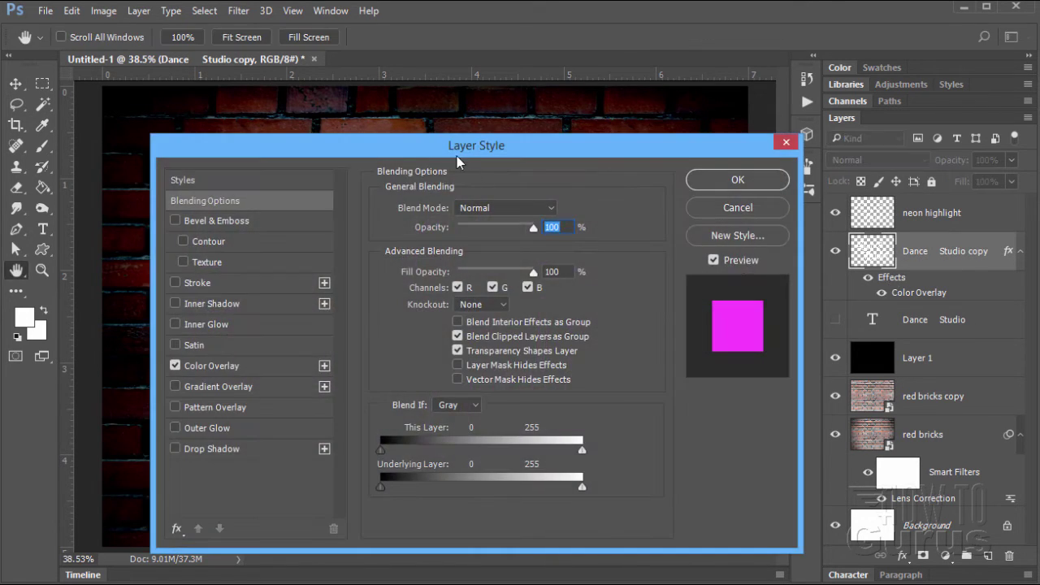
left_click_drag(403, 148, 667, 130)
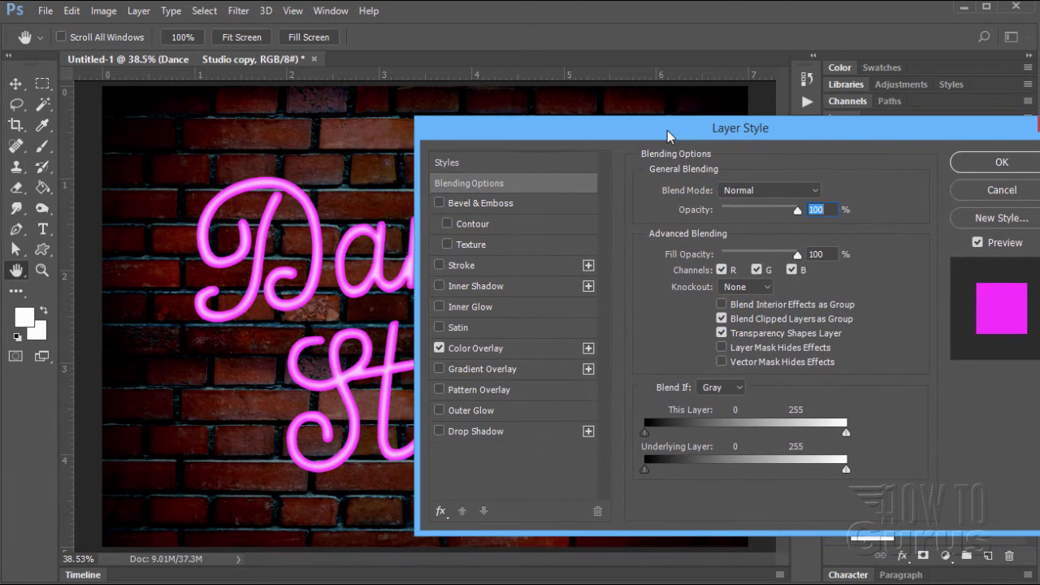
left_click(497, 410)
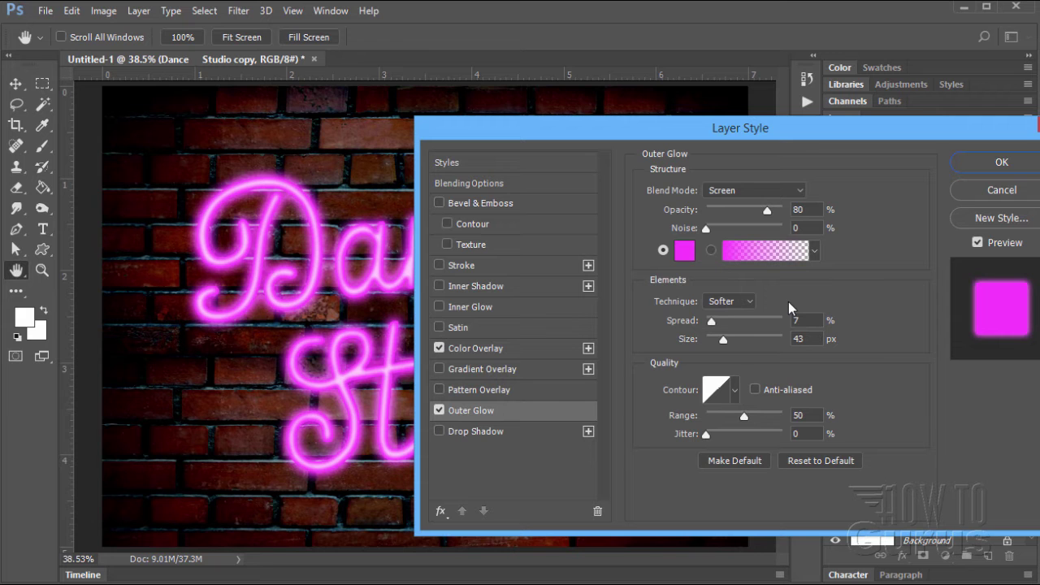
left_click_drag(512, 133, 629, 130)
left_click(549, 410)
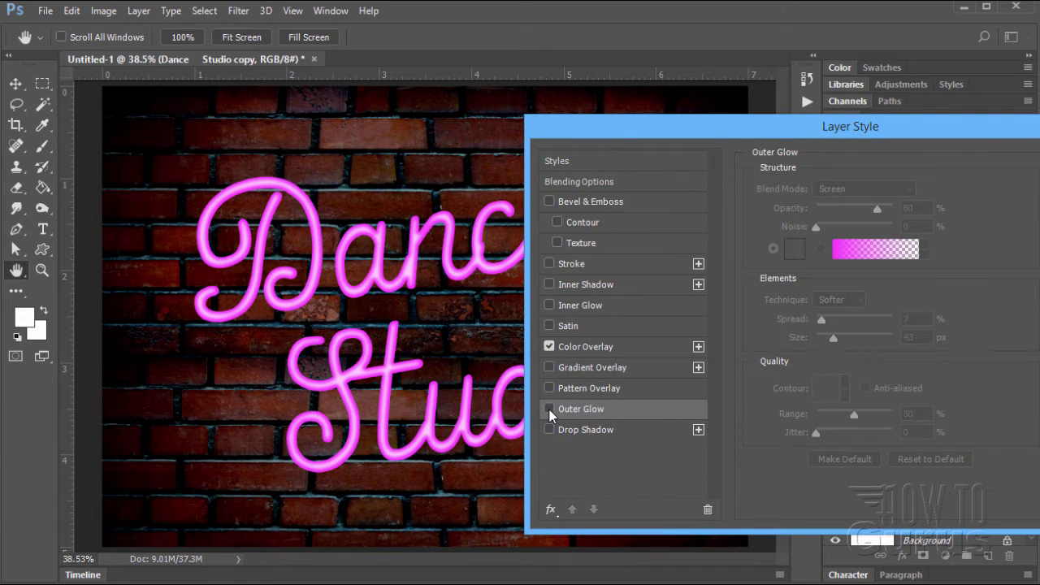
left_click(549, 409)
left_click(550, 410)
left_click(549, 409)
- Keep the magenta glow colour and apply the Outer Glow (Screen, 80%, 7% spread, 43 px)
left_click_drag(638, 136, 395, 112)
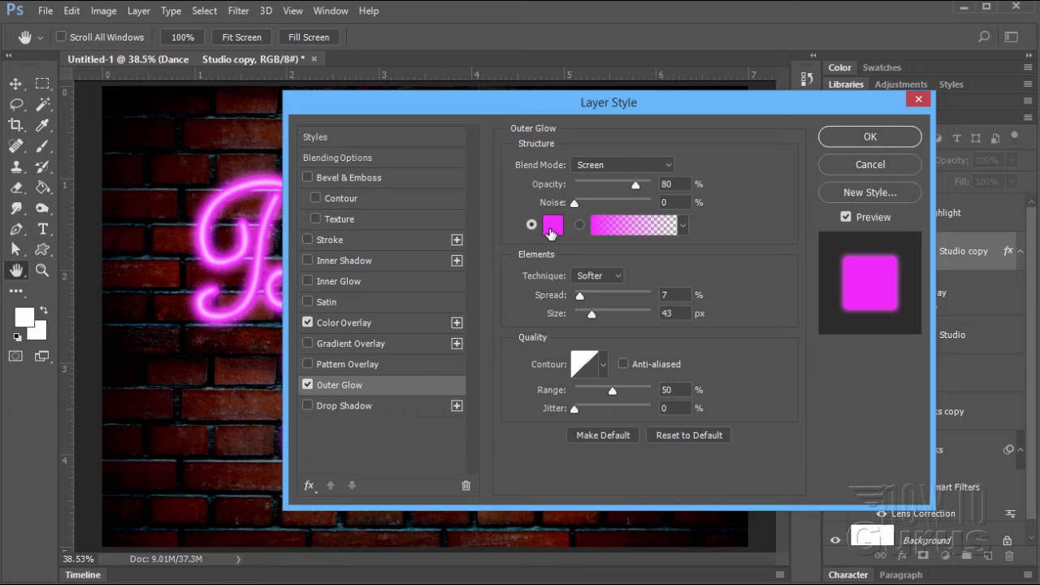
left_click(552, 226)
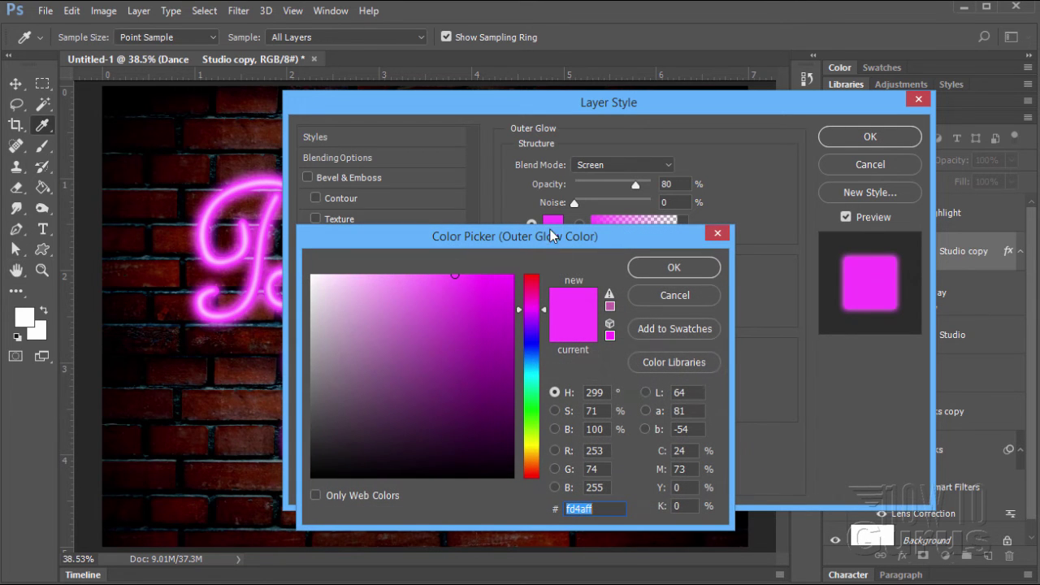
left_click(579, 512)
left_click(676, 296)
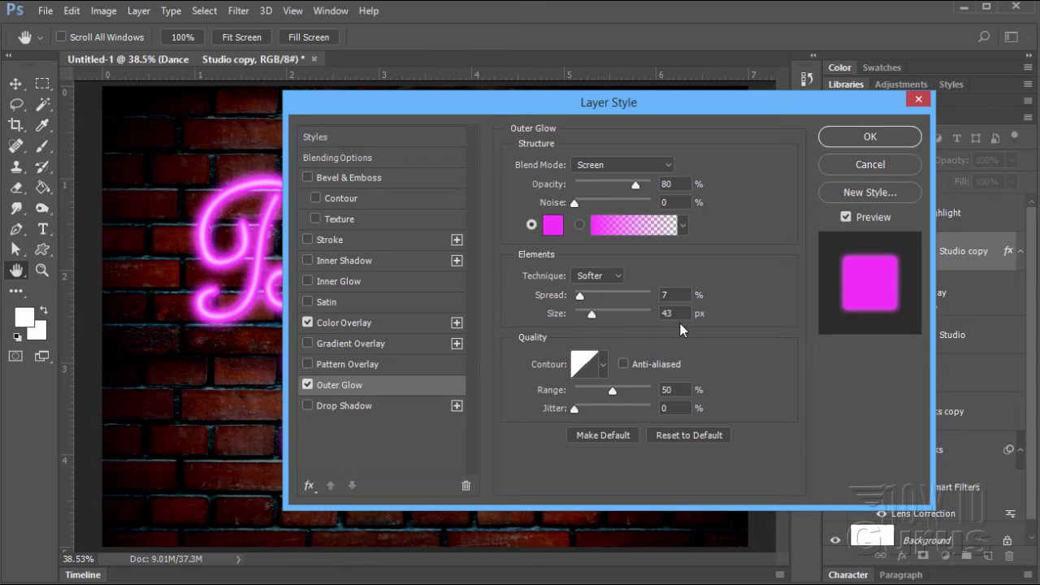
left_click(846, 143)
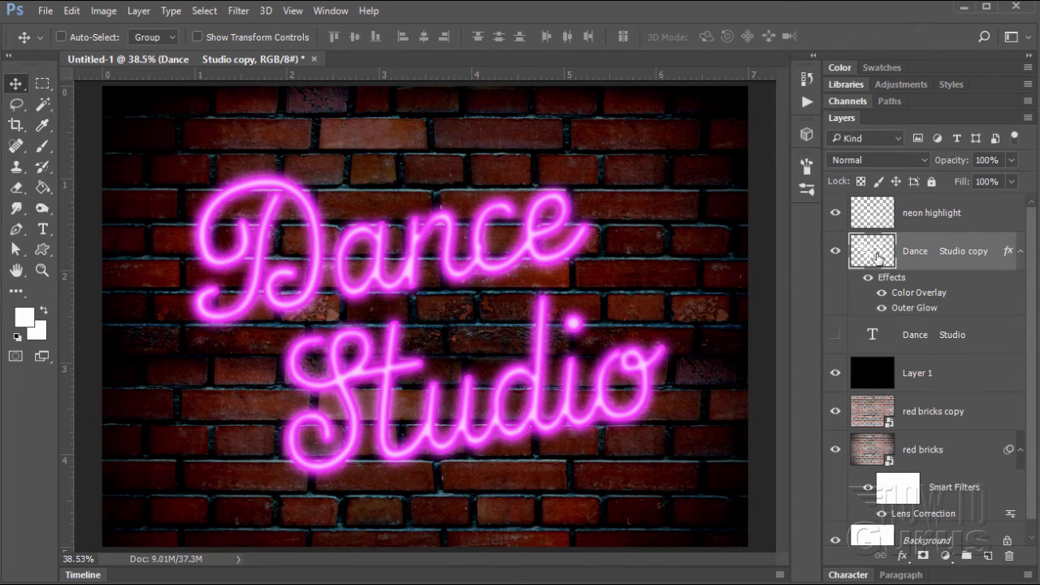
- Load the neon text as a selection and add a new empty layer above Layer 1
key("ctrl")
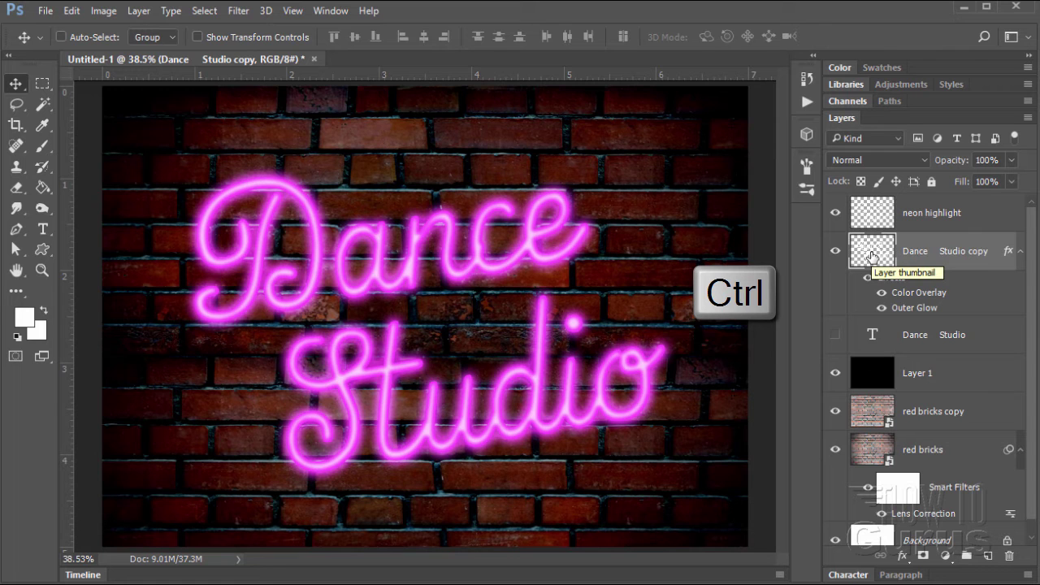
left_click(888, 257, "ctrl")
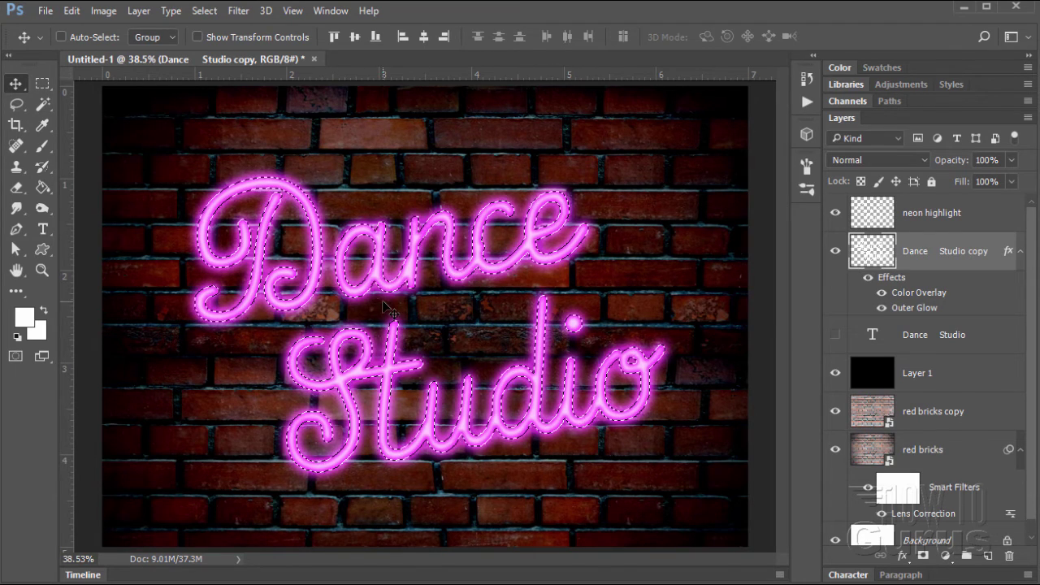
left_click(975, 380)
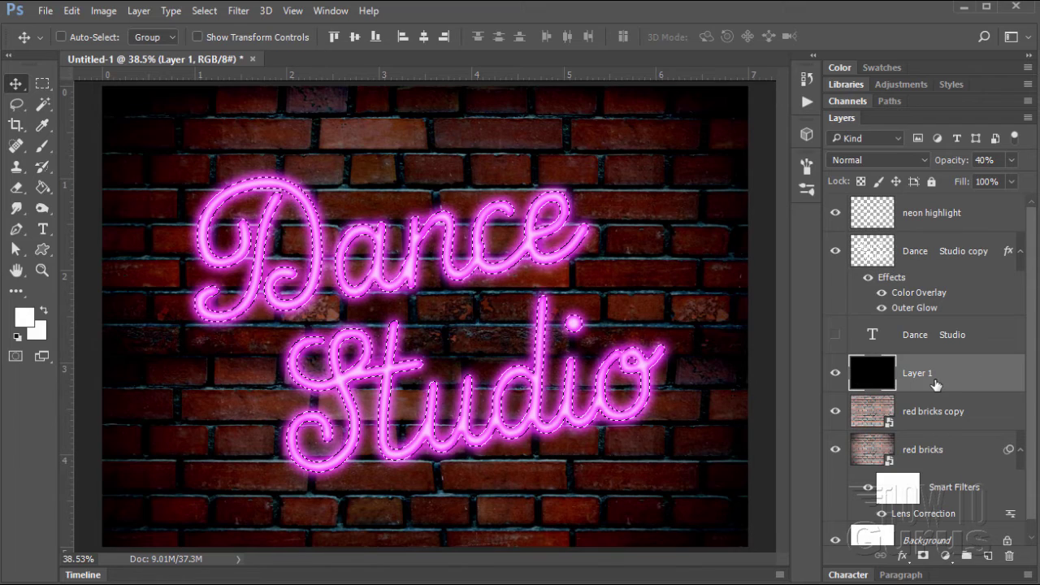
left_click(989, 556)
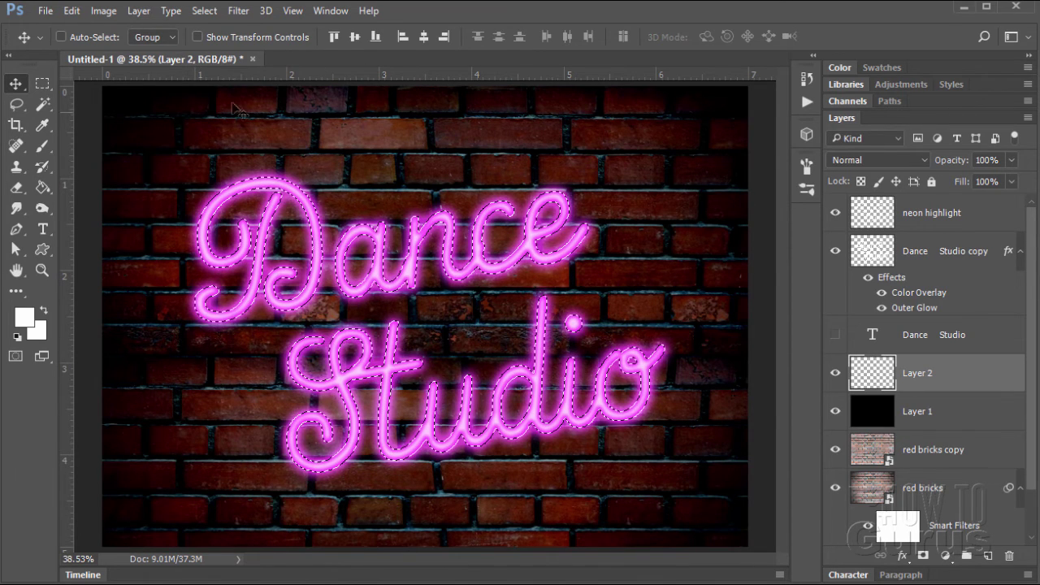
- Expand the lettering selection by 50 pixels
left_click(205, 12)
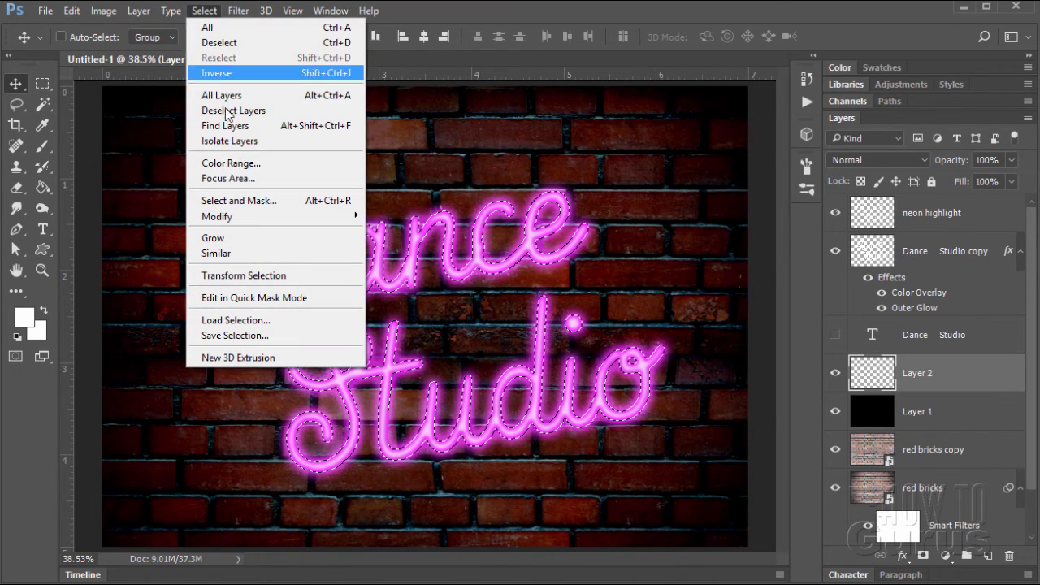
mouse_move(246, 216)
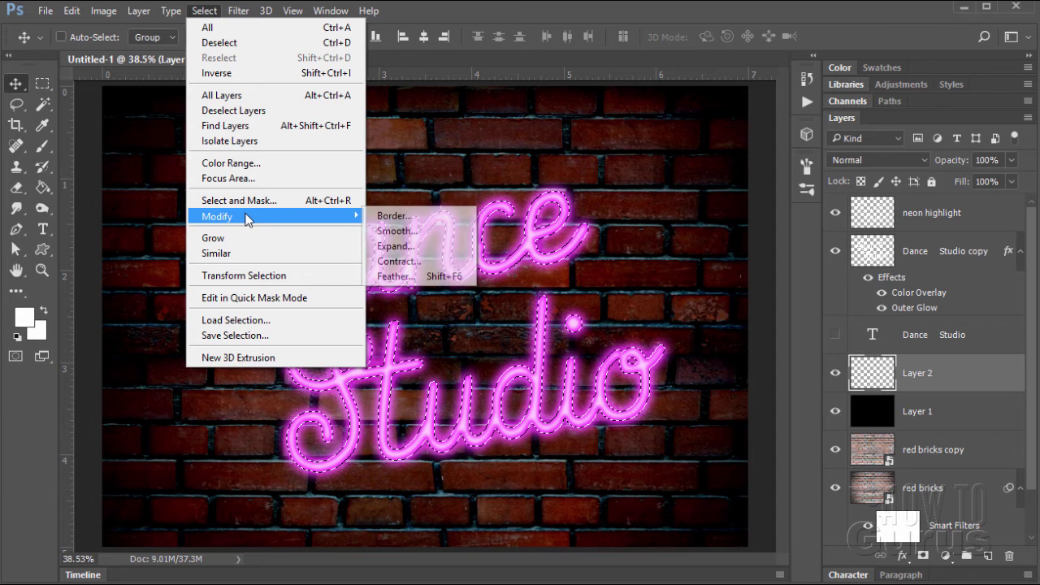
left_click(412, 251)
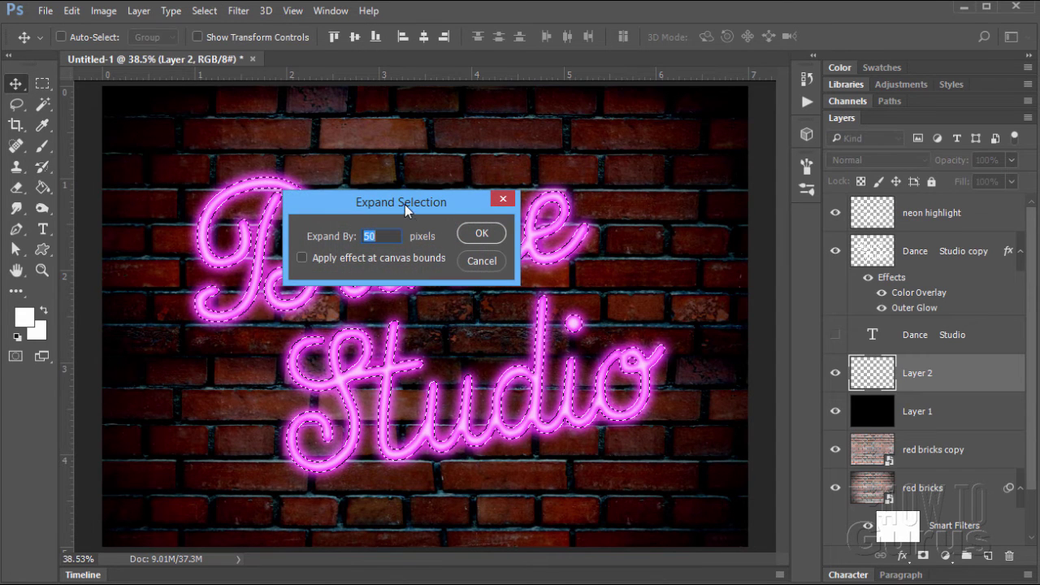
left_click_drag(405, 204, 592, 280)
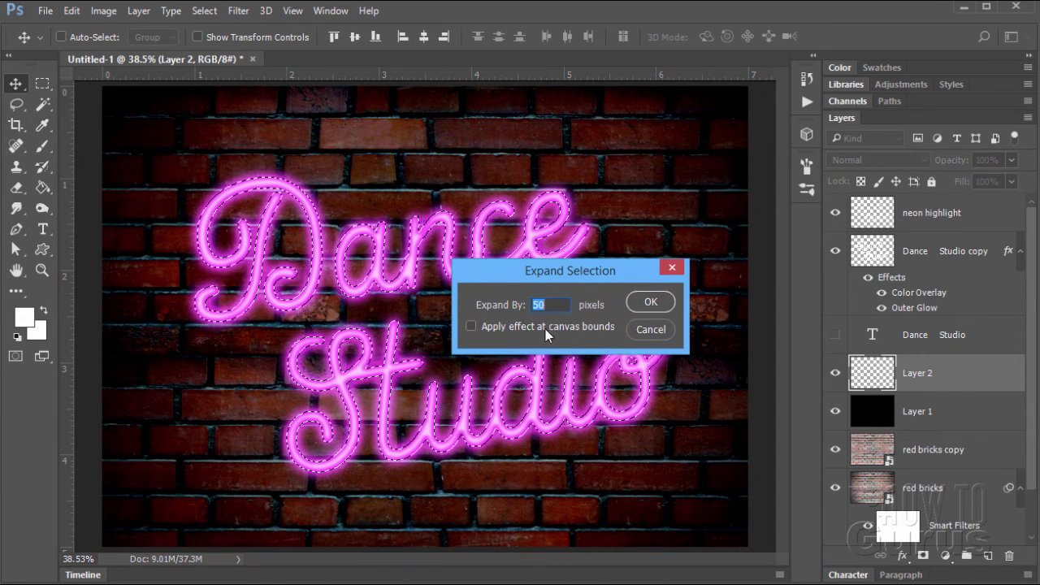
type("50")
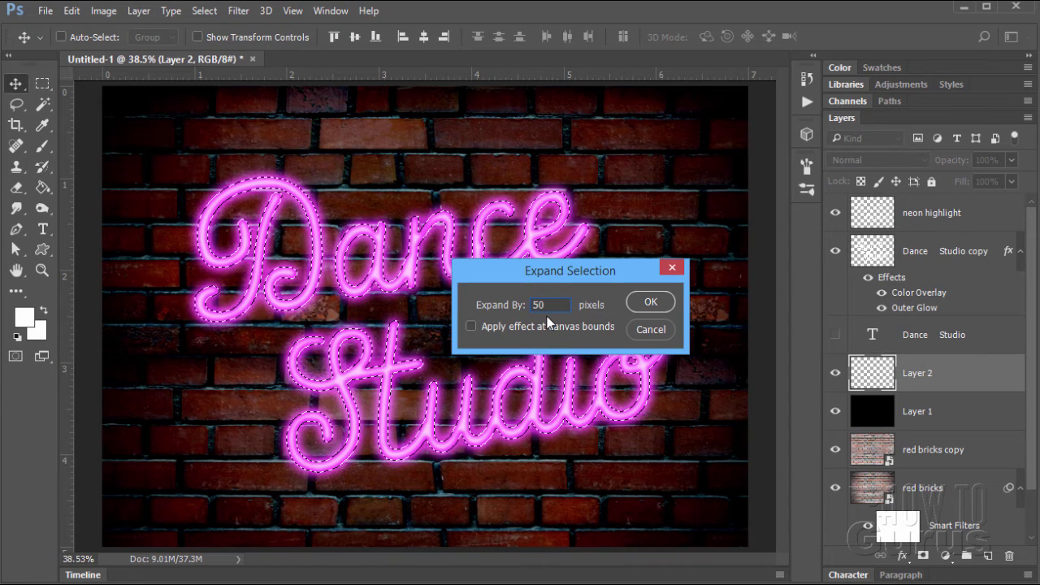
left_click(652, 304)
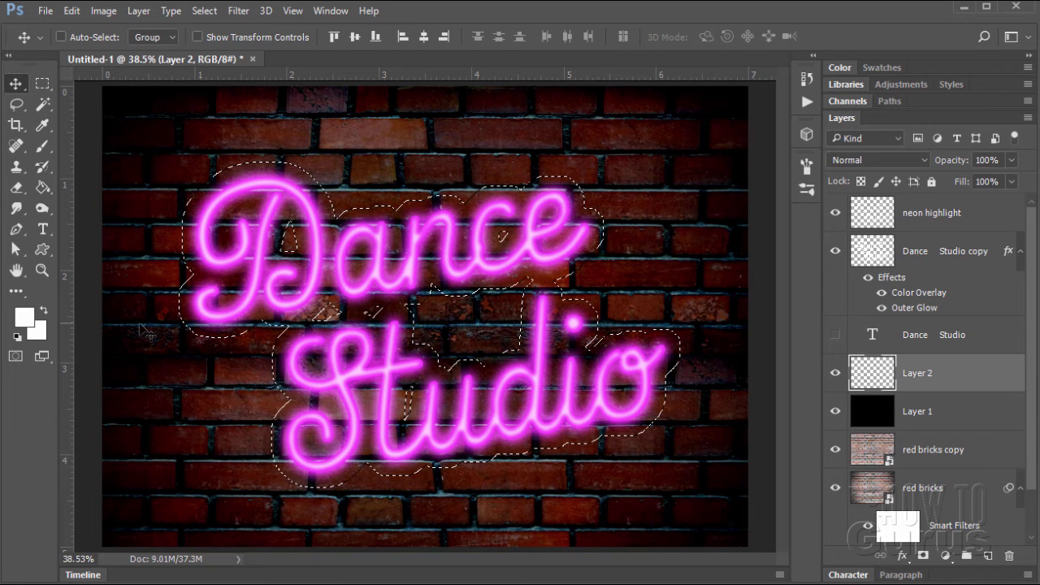
- Set the foreground colour to magenta hex c102c3 in the Color Picker
left_click(24, 318)
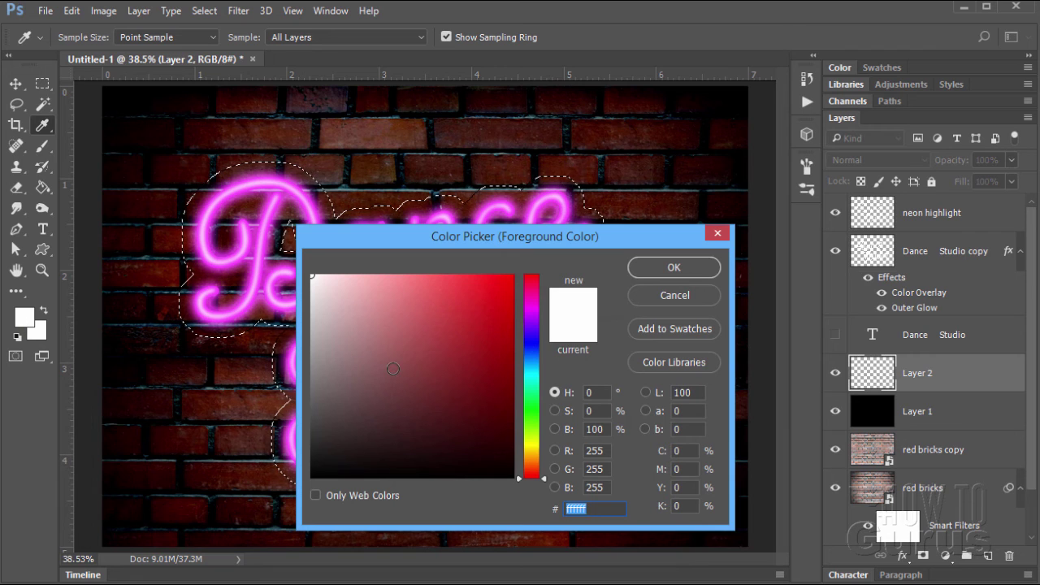
left_click(531, 308)
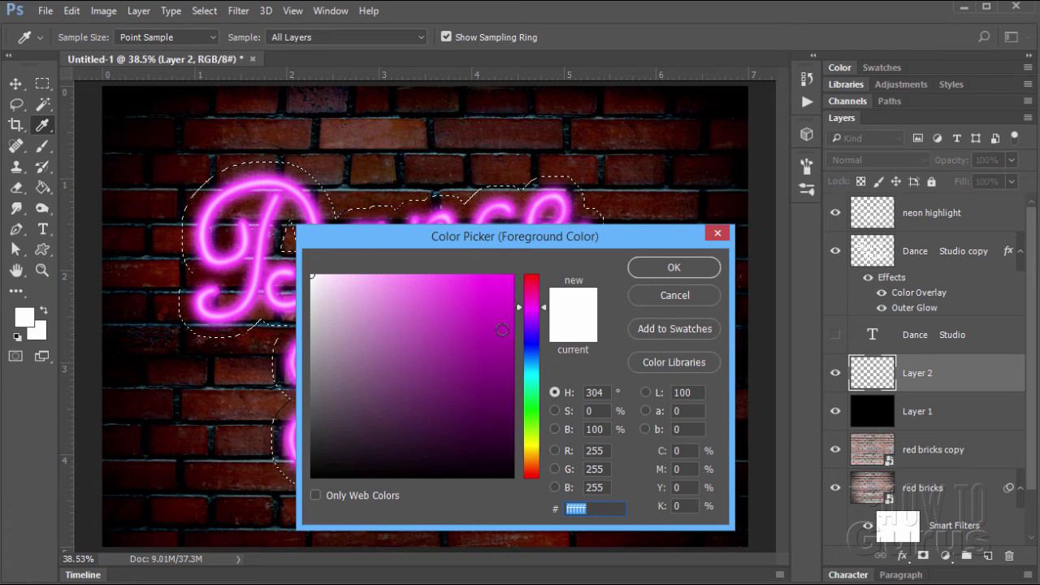
left_click(495, 326)
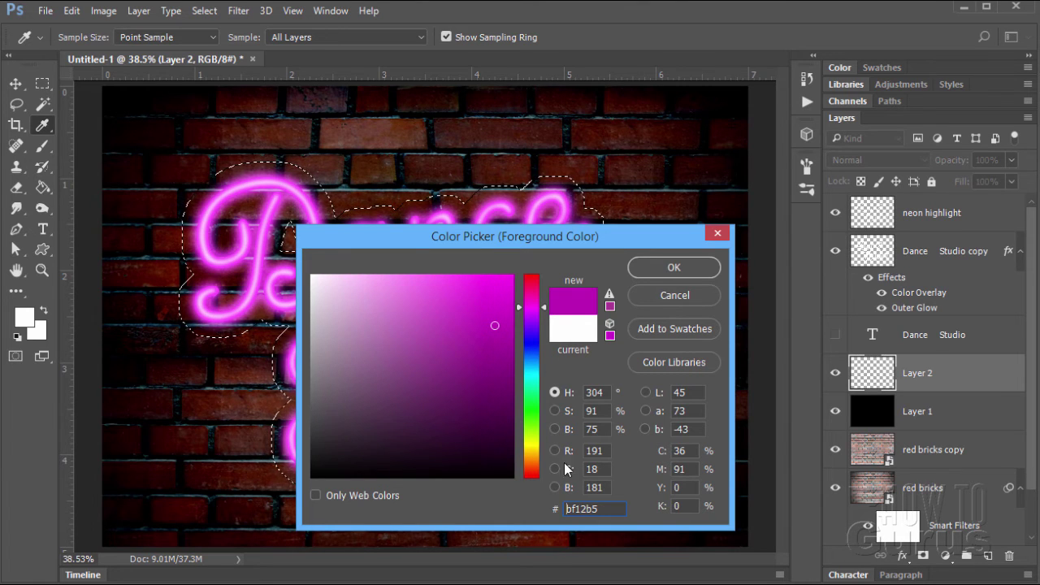
left_click_drag(600, 509, 554, 509)
type("c")
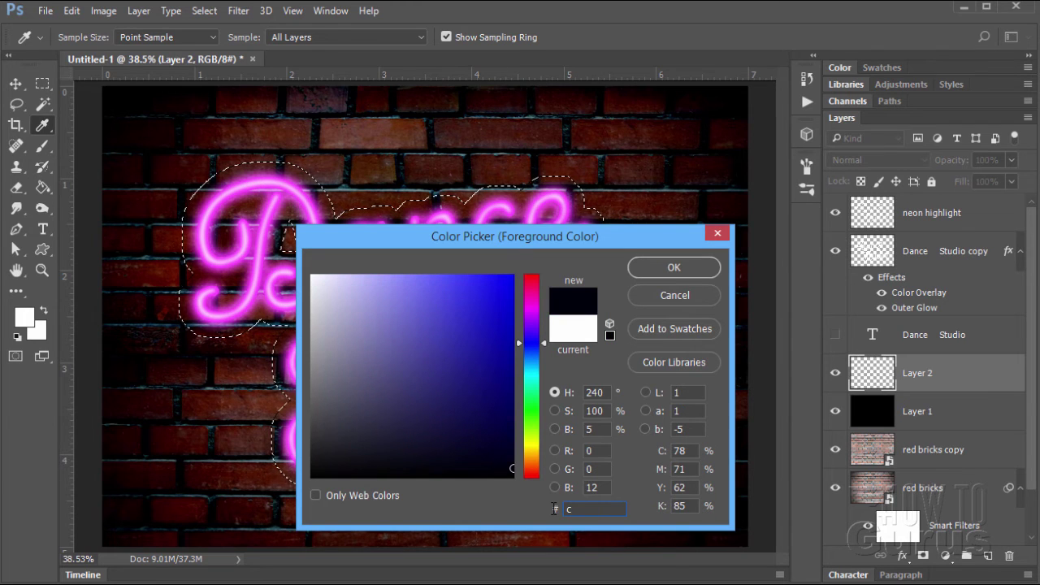
type("102")
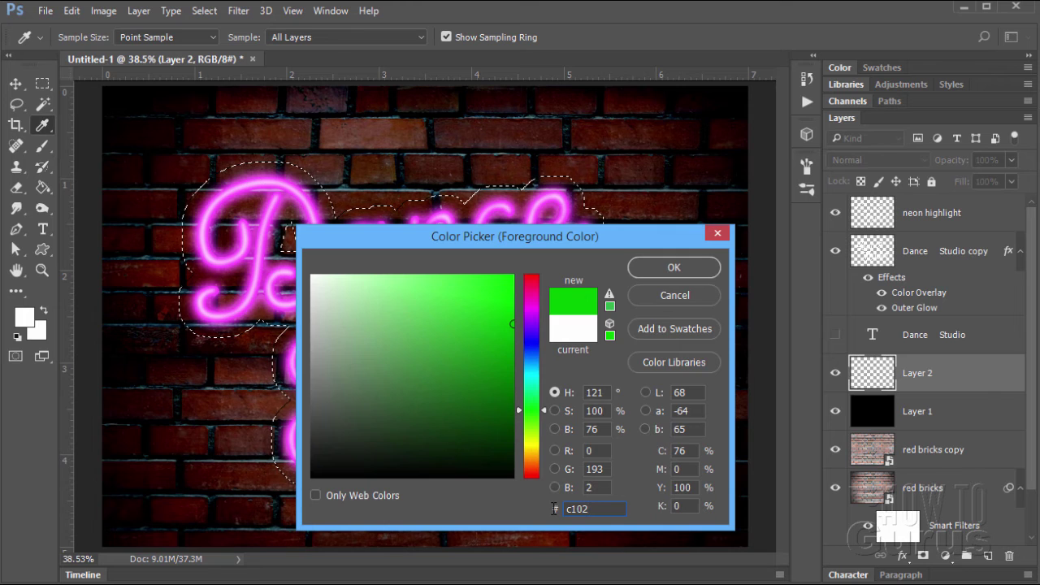
type("c3")
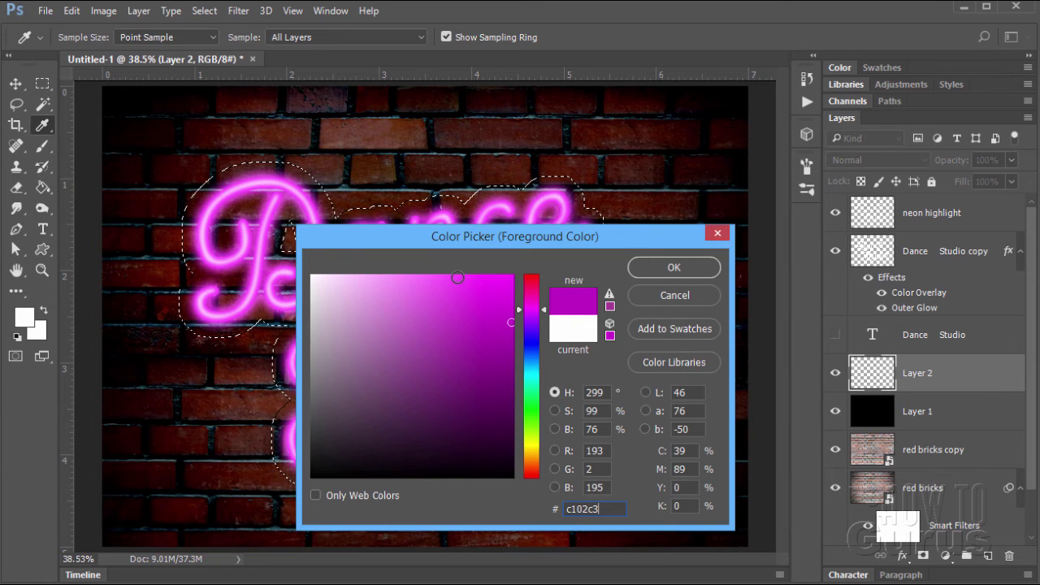
left_click(653, 268)
- Paint-bucket fill the expanded selection on Layer 2 with magenta, then deselect
key("v")
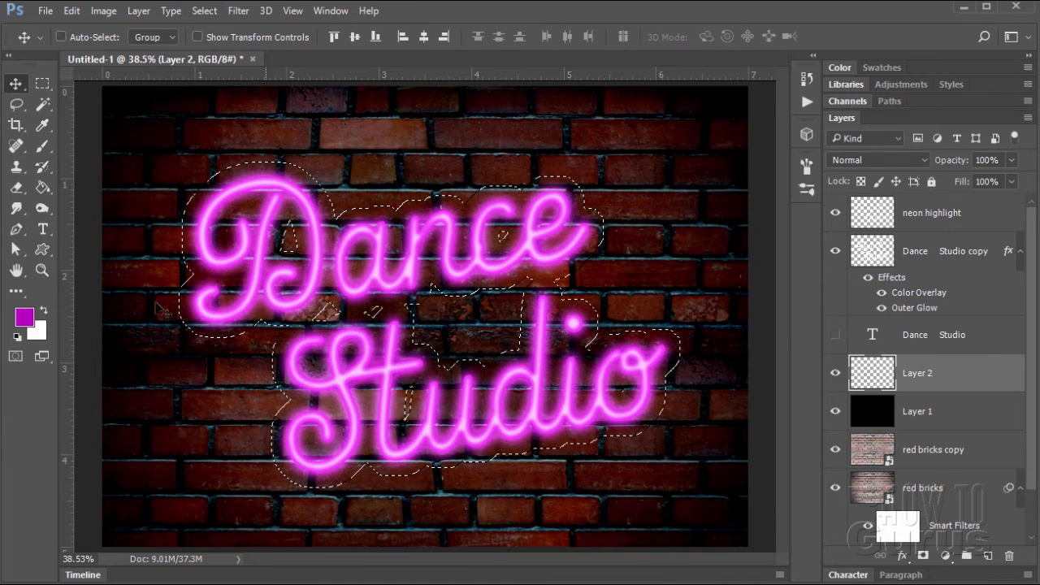
left_click(45, 189)
left_click(222, 221)
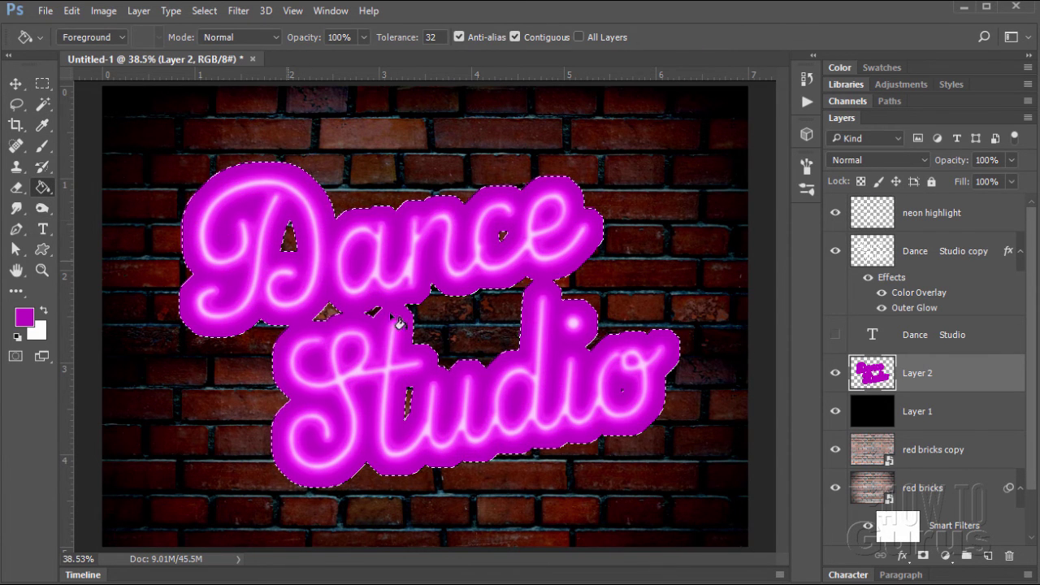
left_click(15, 83)
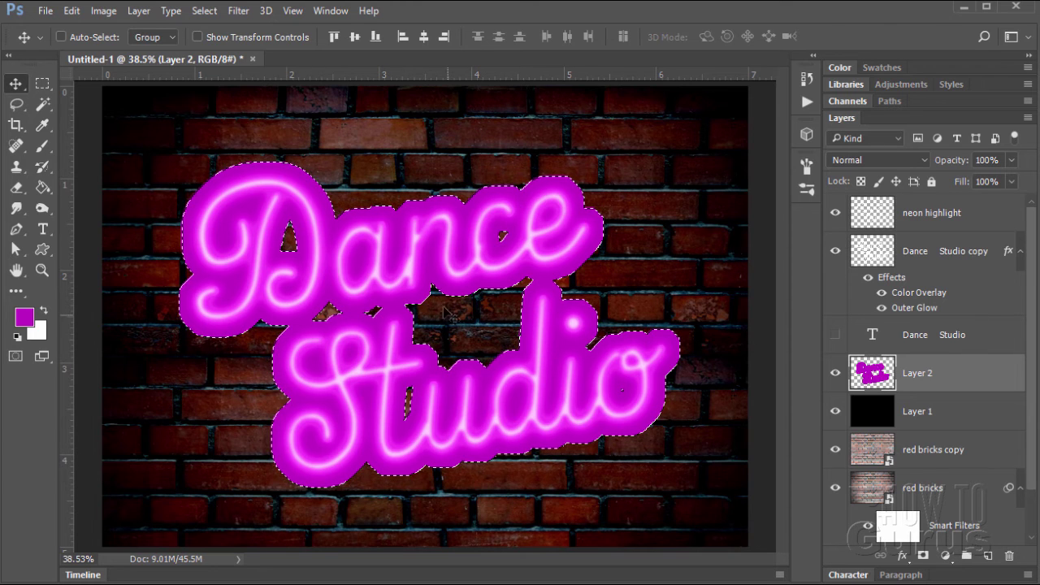
left_click(210, 14)
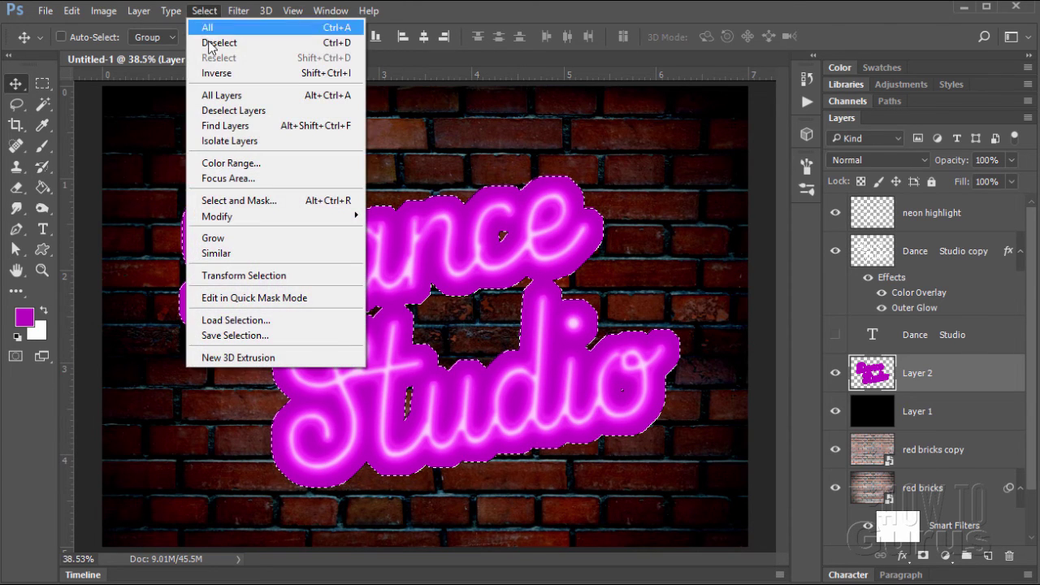
left_click(209, 41)
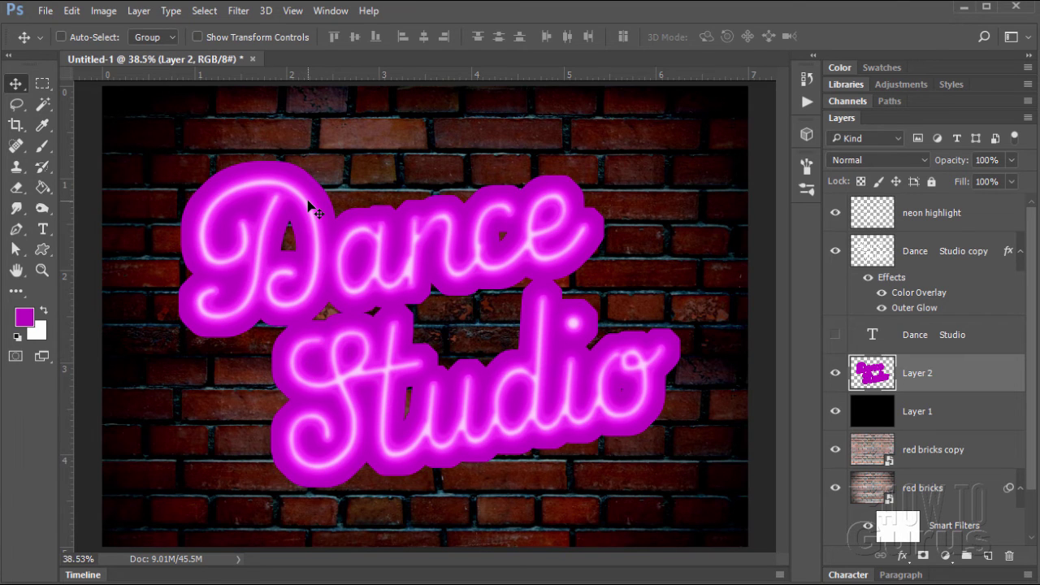
- Blur Layer 2's magenta shape with a Gaussian Blur of radius 60 pixels
left_click(238, 12)
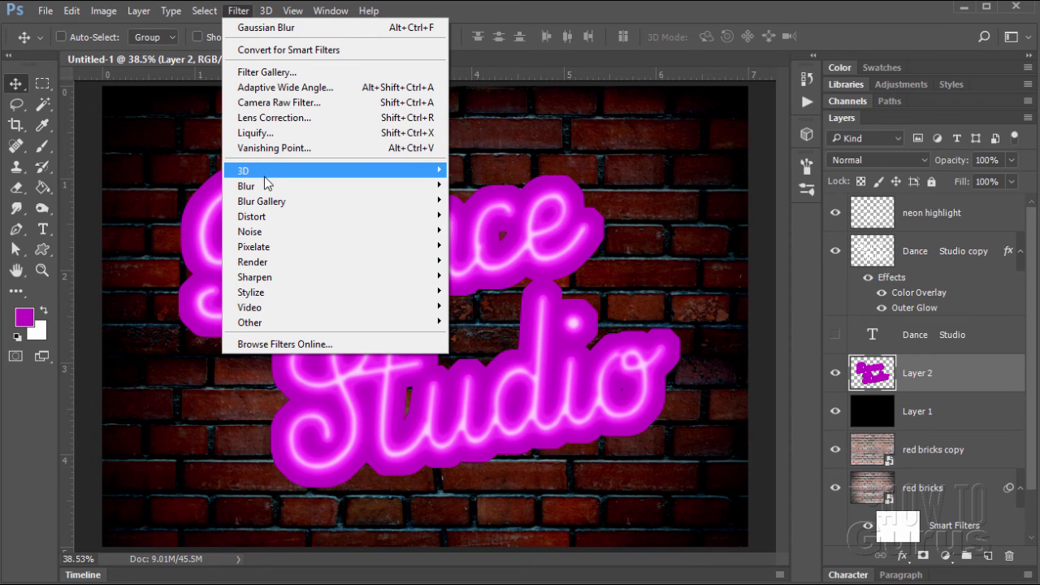
mouse_move(267, 186)
left_click(490, 245)
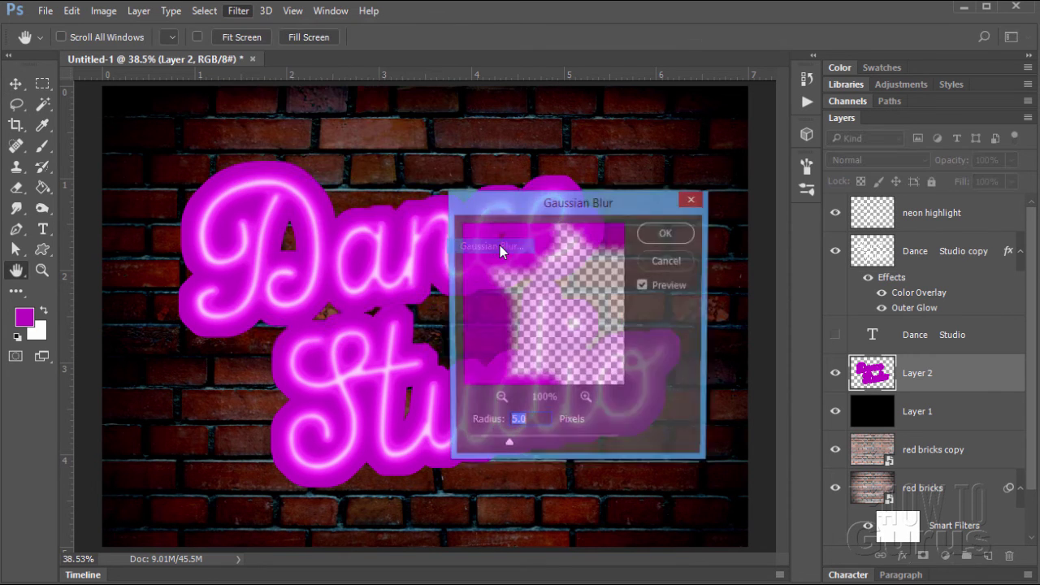
left_click_drag(526, 209, 721, 250)
left_click_drag(704, 486, 748, 489)
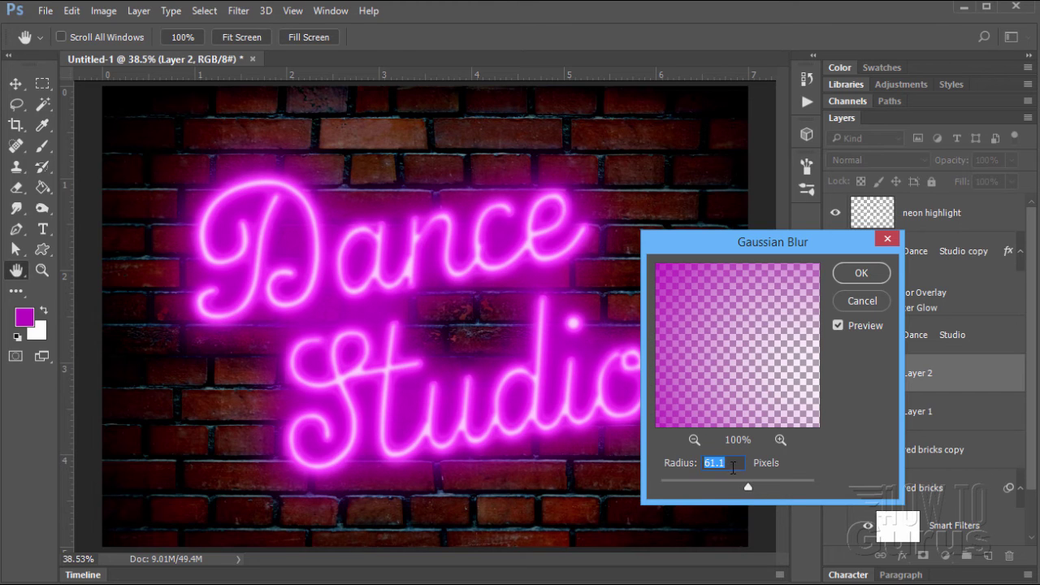
left_click(719, 462)
left_click(676, 464)
type("60")
left_click_drag(745, 490, 769, 488)
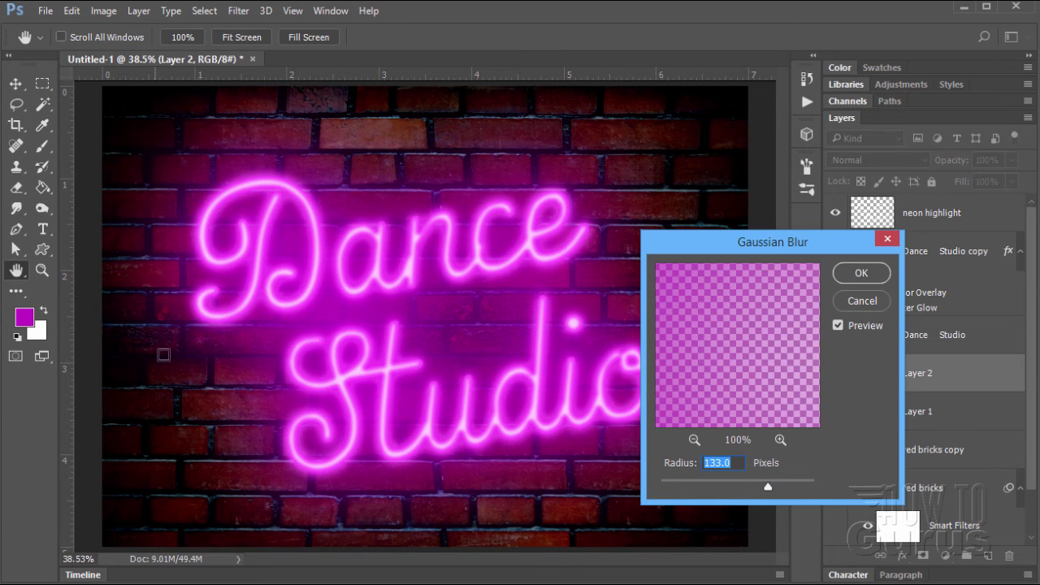
left_click_drag(769, 487, 718, 486)
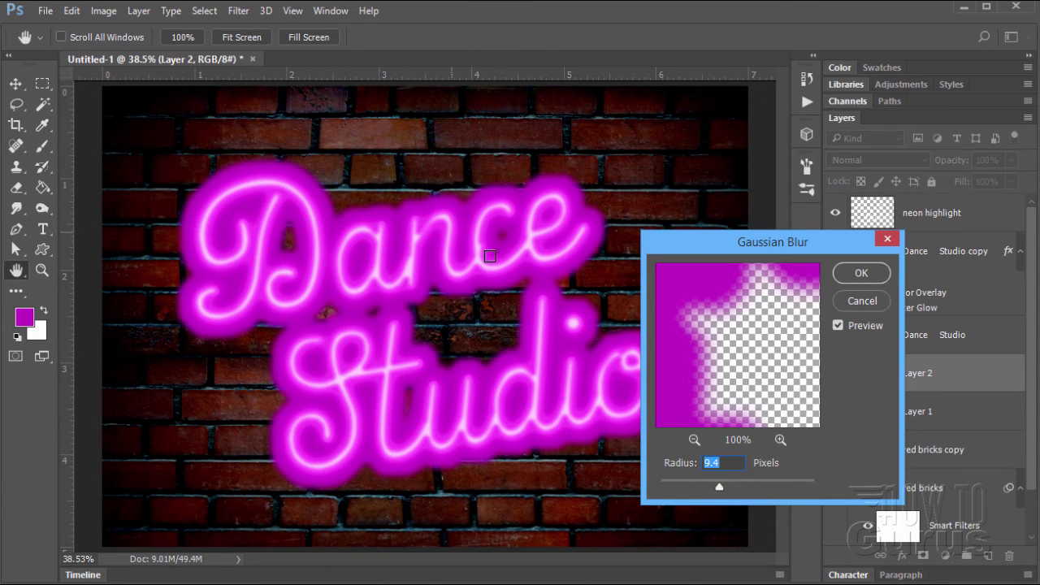
type("60")
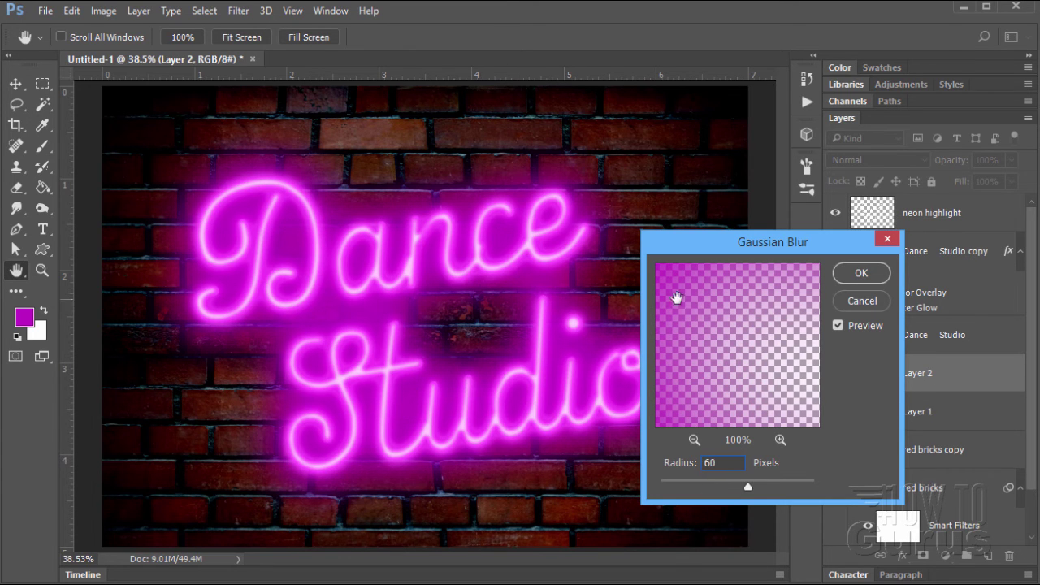
left_click(862, 273)
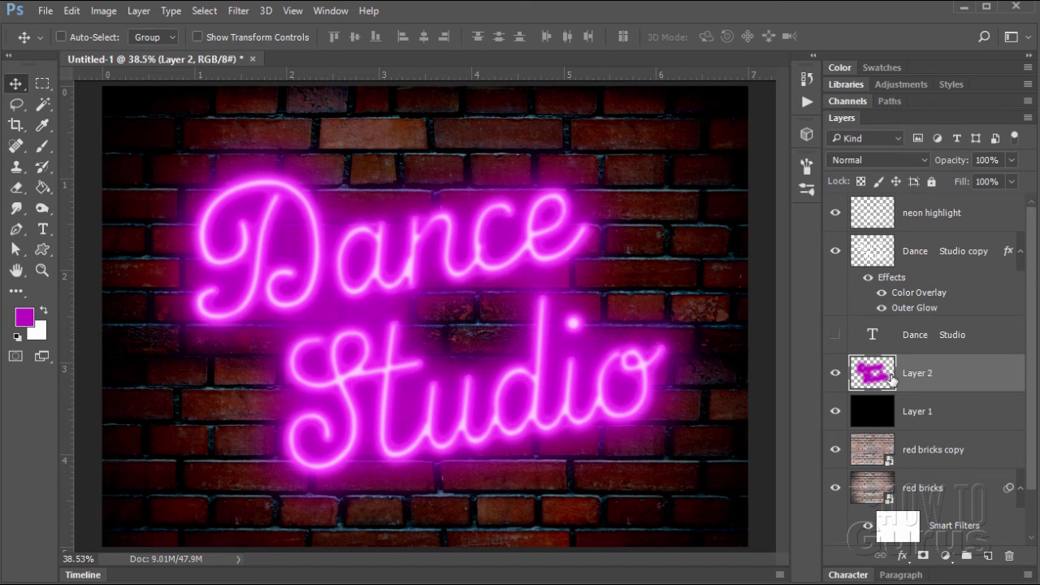
- Switch Layer 2's blend mode to Linear Light and make Layer 1 the active layer
left_click(858, 161)
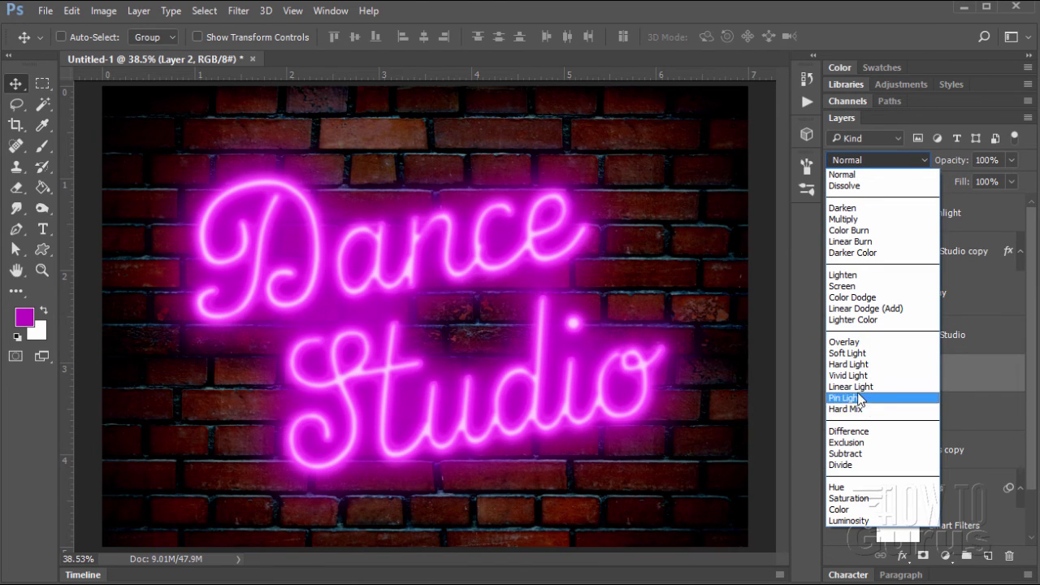
left_click(848, 388)
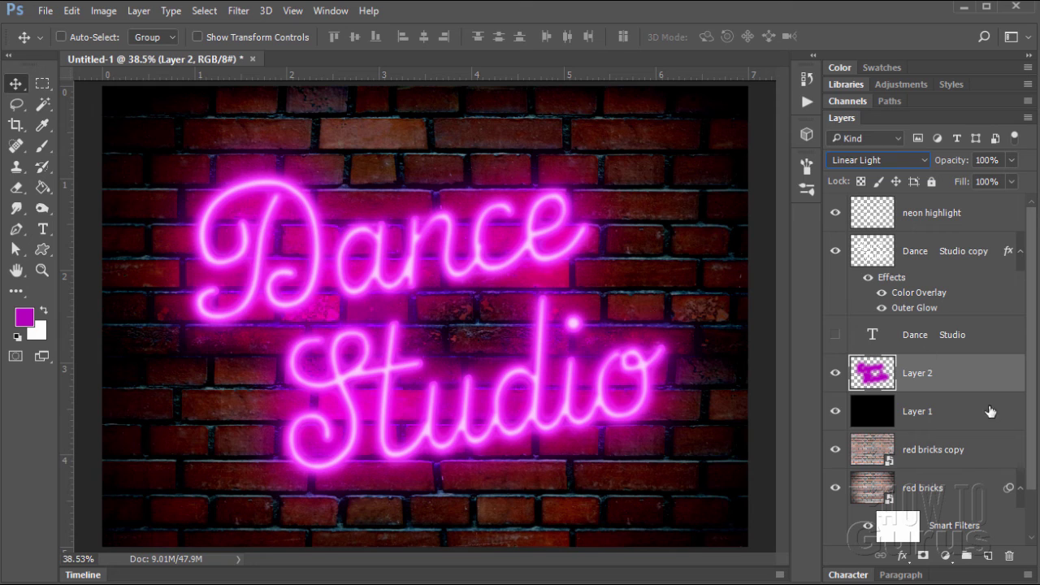
left_click(856, 417)
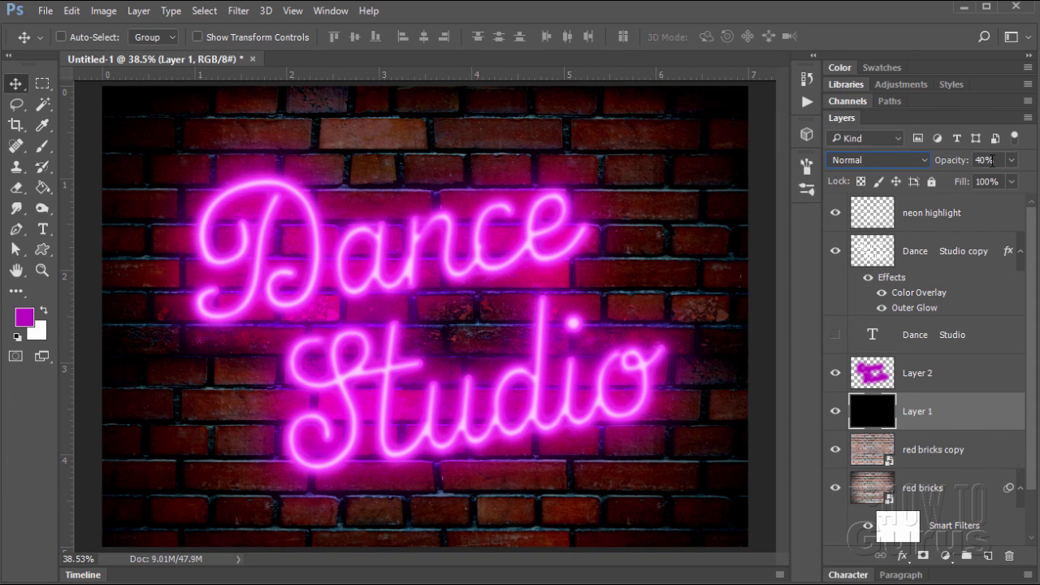
left_click(941, 214)
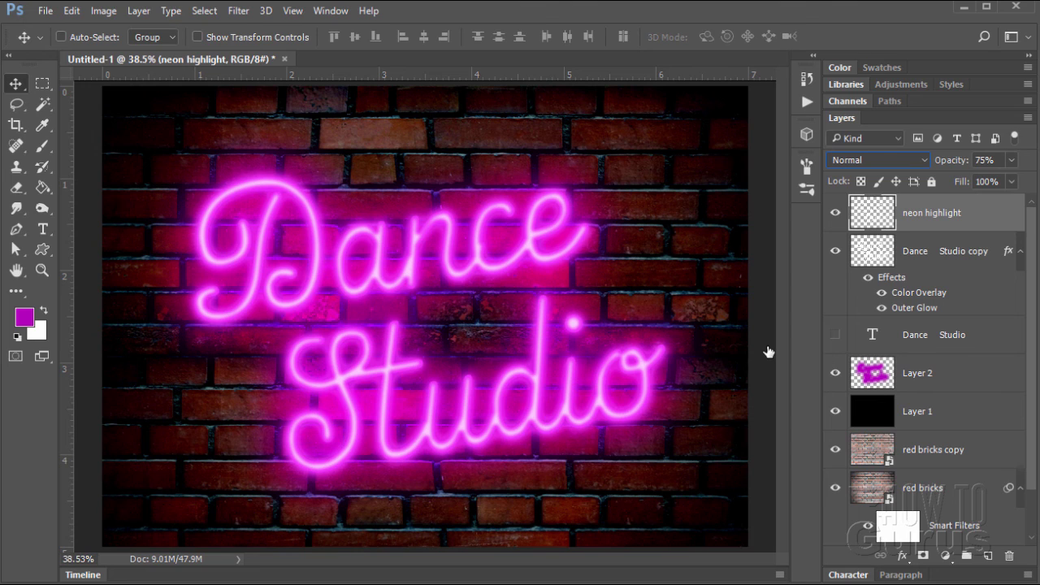
key("alt+bracketleft")
key("alt+bracketleft")
key("alt+bracketleft")
key("alt+bracketleft")
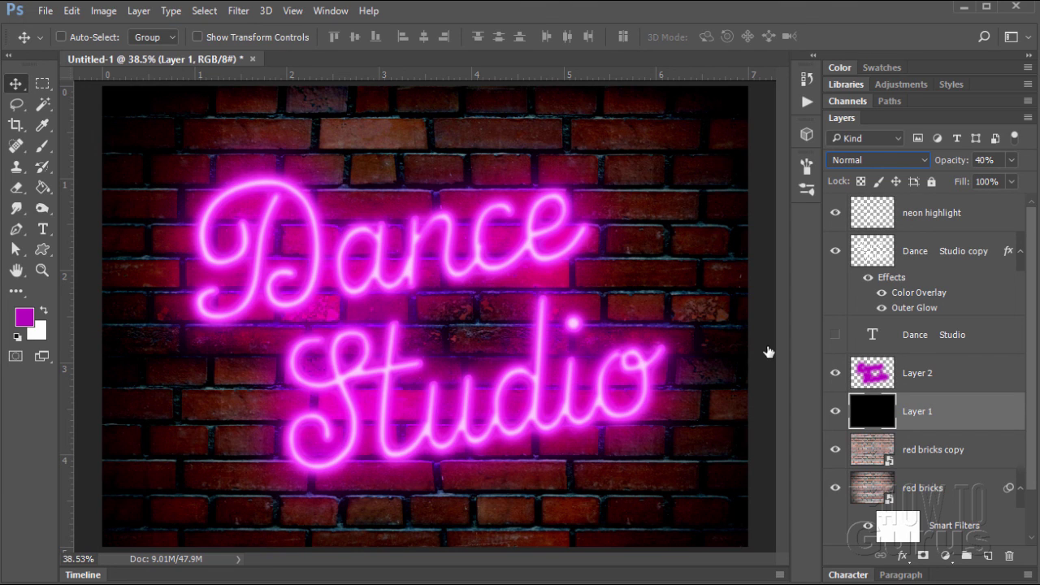